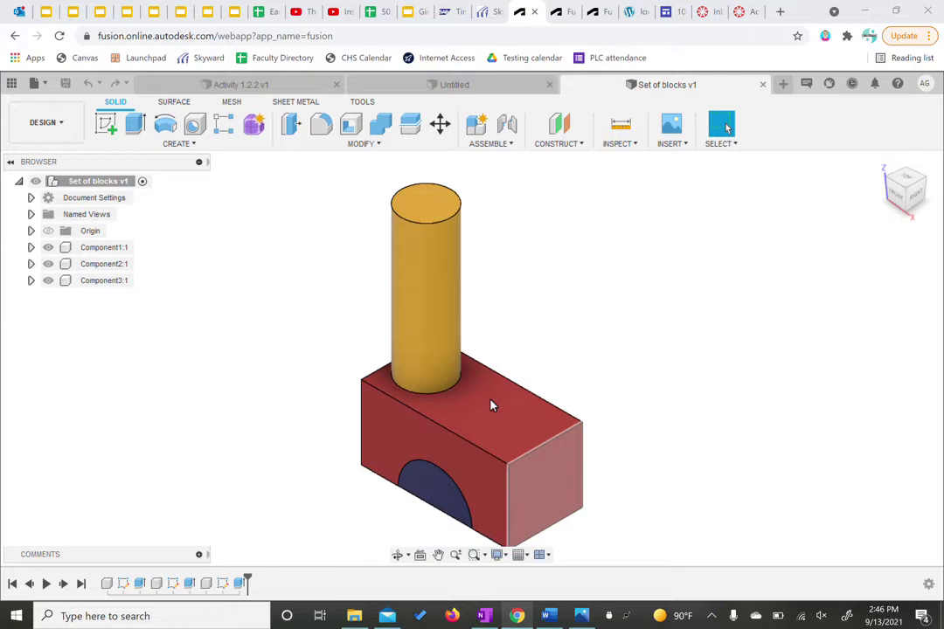
Open a new empty Untitled(1) design after checking the block dimensions reference image.
left_click(581, 616)
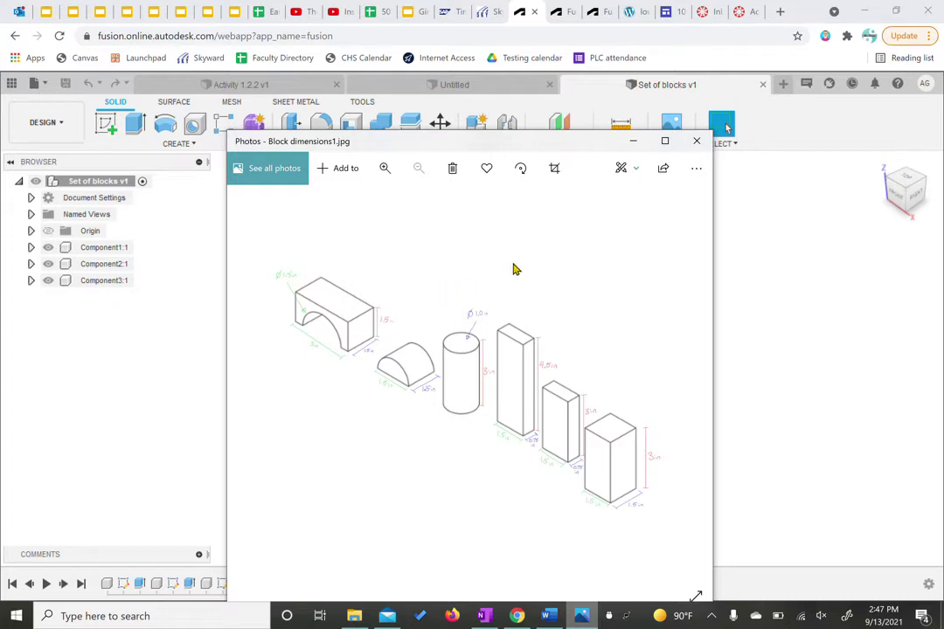
left_click(633, 141)
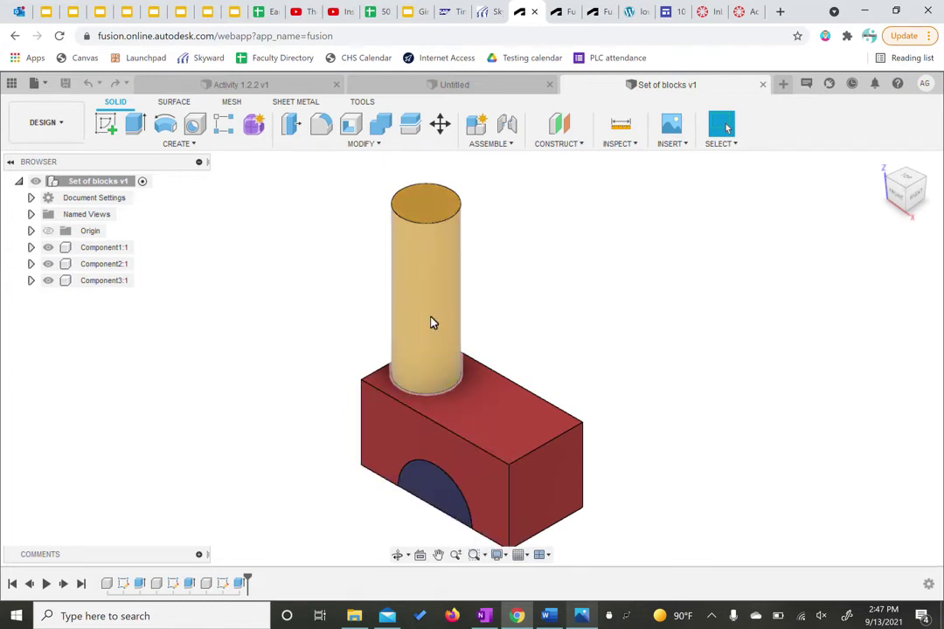
left_click(782, 84)
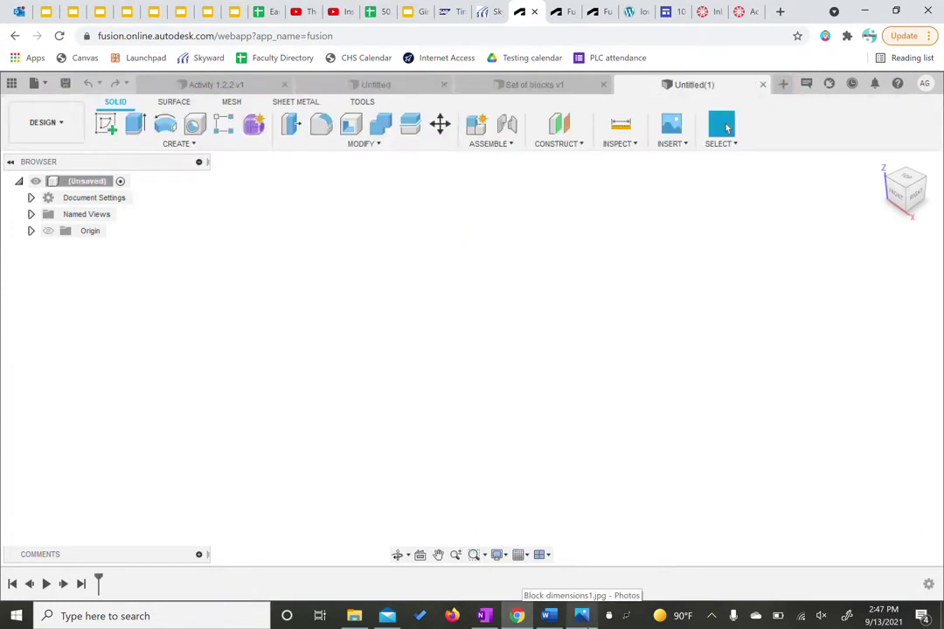
left_click(582, 616)
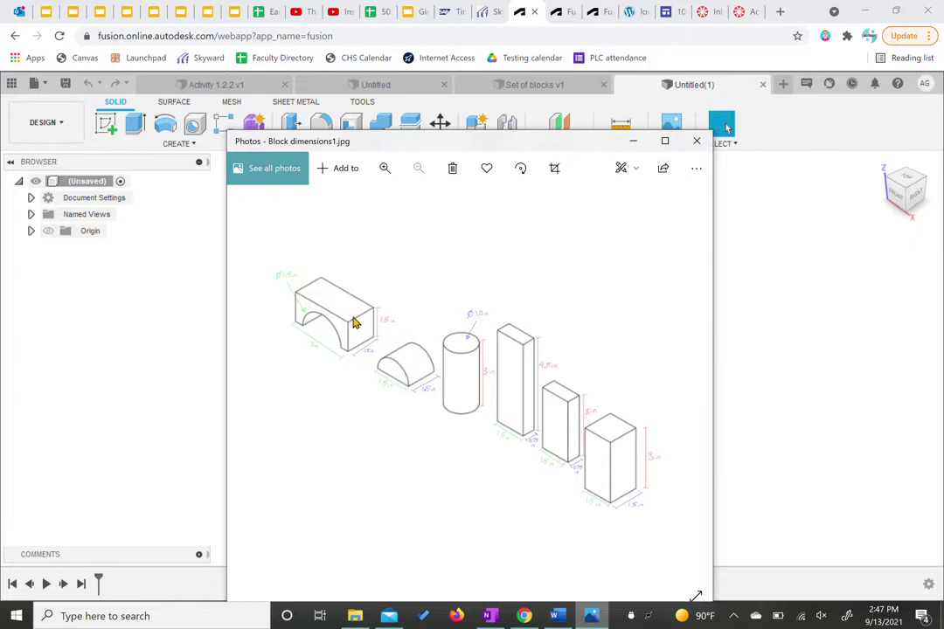
left_click(147, 337)
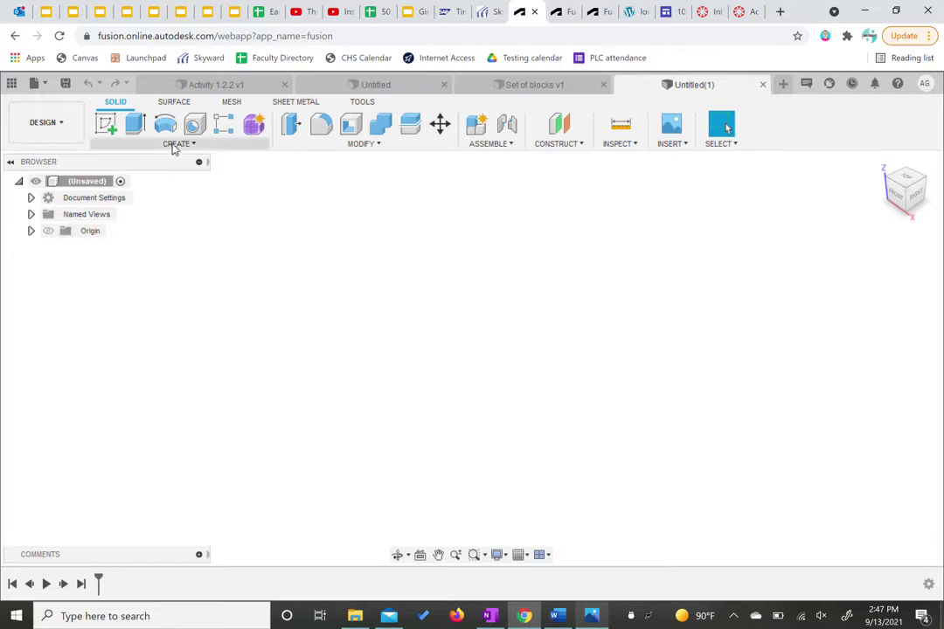
Create Component1 and begin a sketch on the front XZ origin plane.
left_click(168, 145)
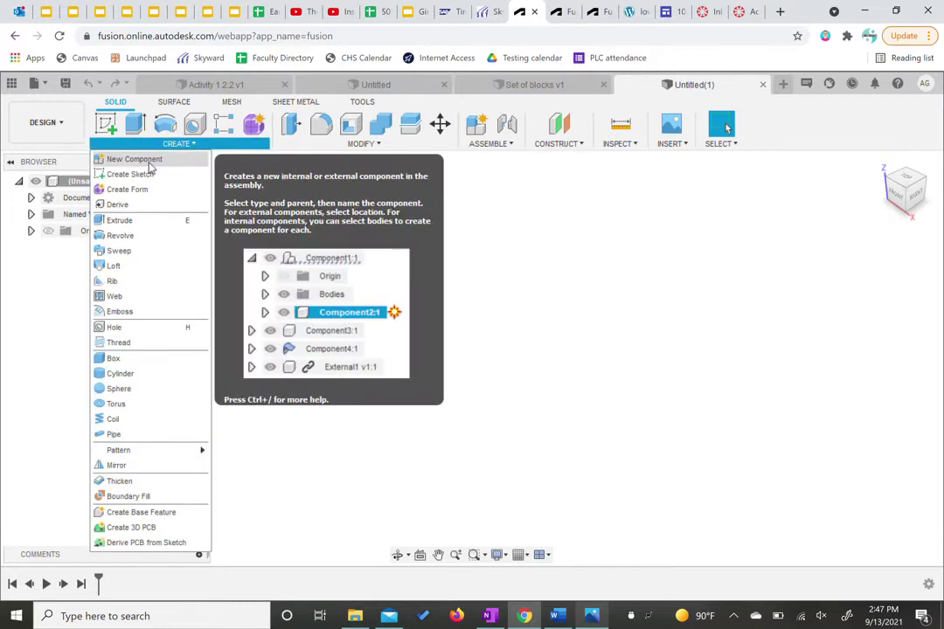
left_click(127, 163)
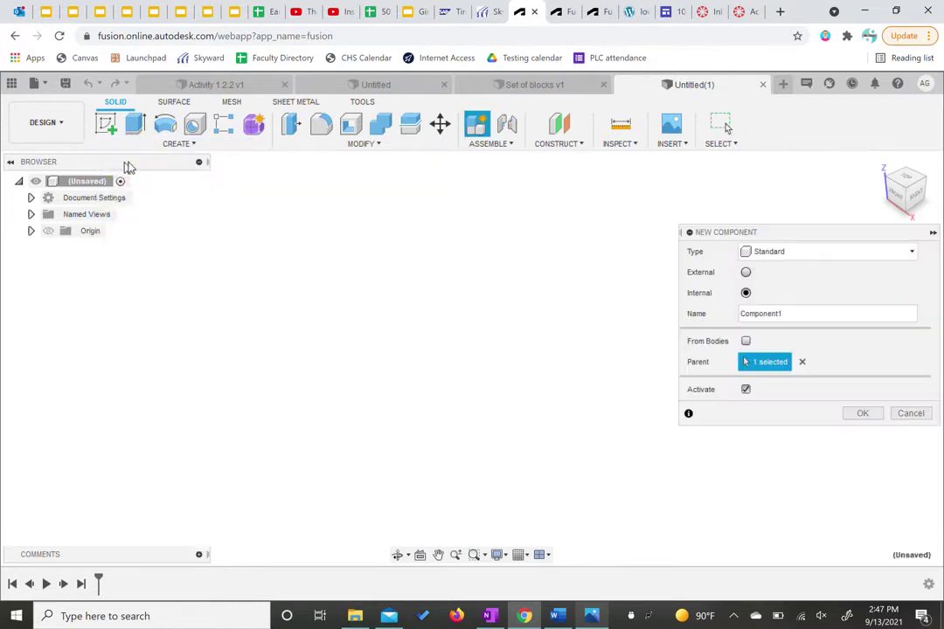
left_click(863, 415)
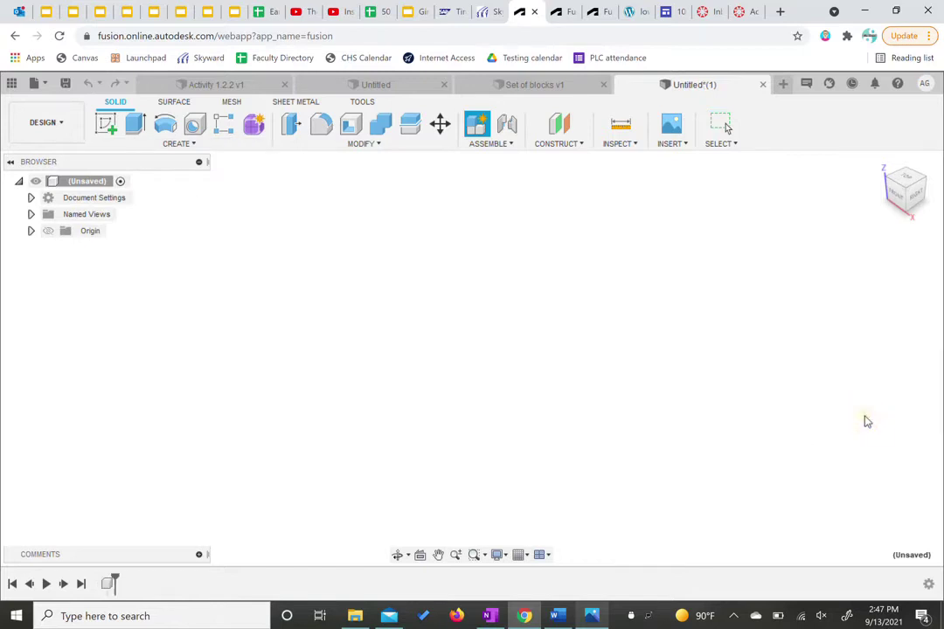
left_click(106, 124)
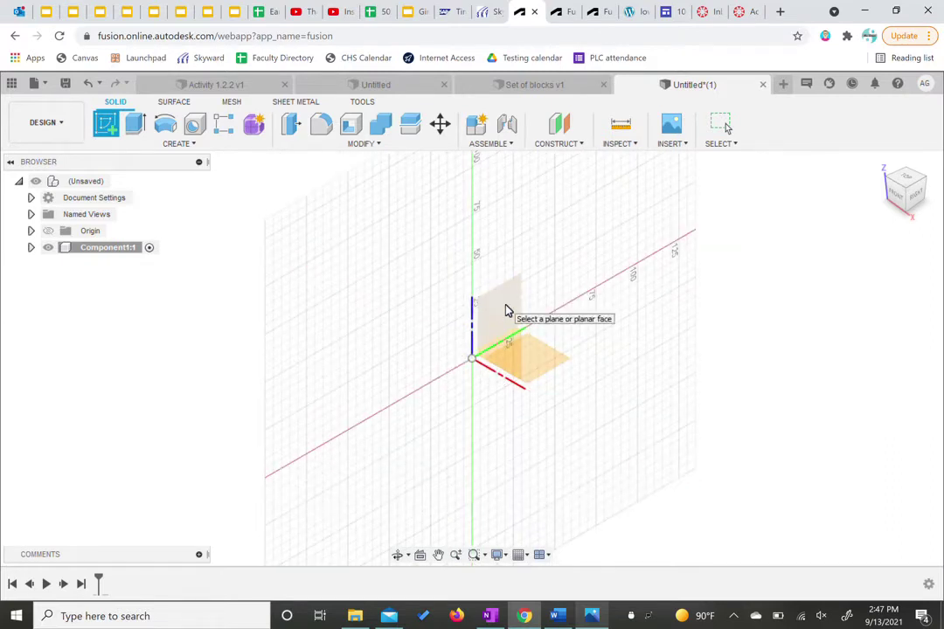
left_click(494, 339)
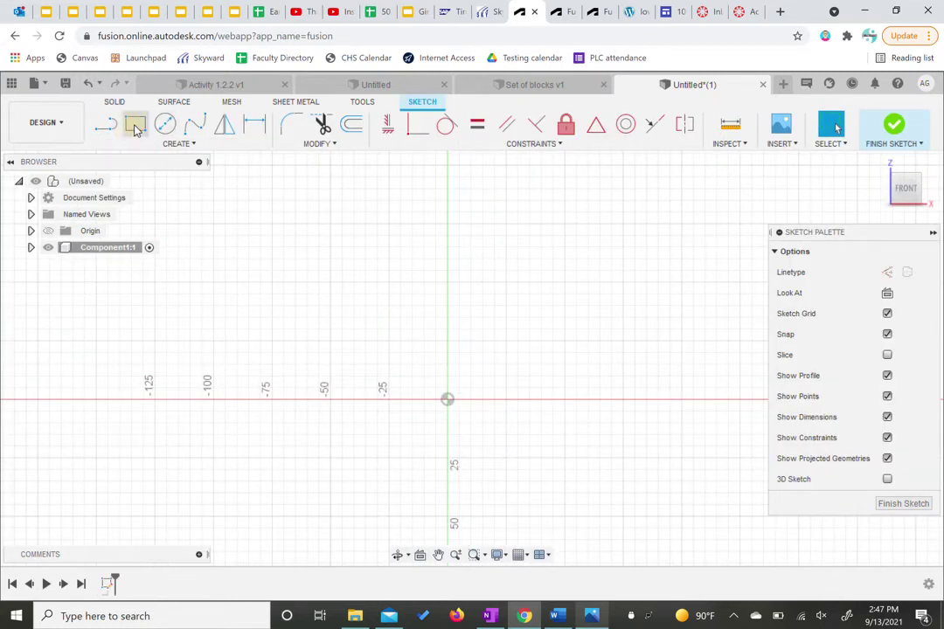
Abandon the millimetre rectangle started at the origin.
left_click(136, 127)
left_click(447, 401)
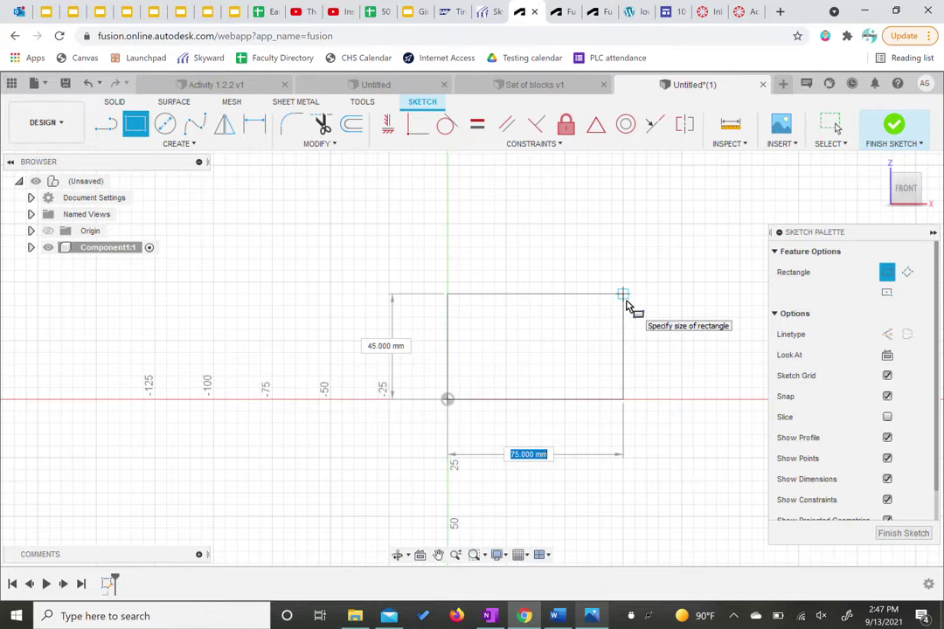
key("Escape")
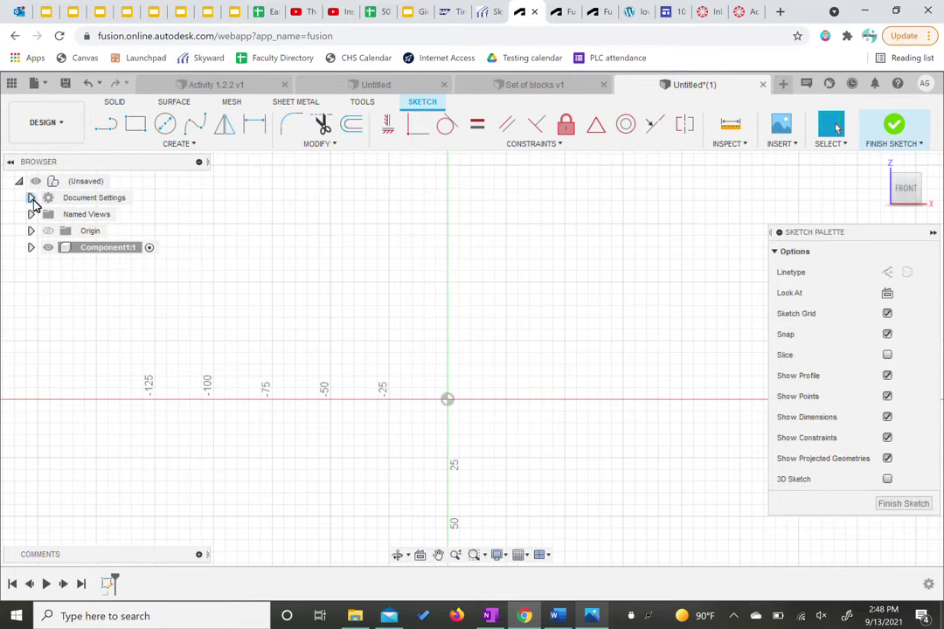
Change the design's unit type from millimetres to Inch in Document Settings.
left_click(32, 199)
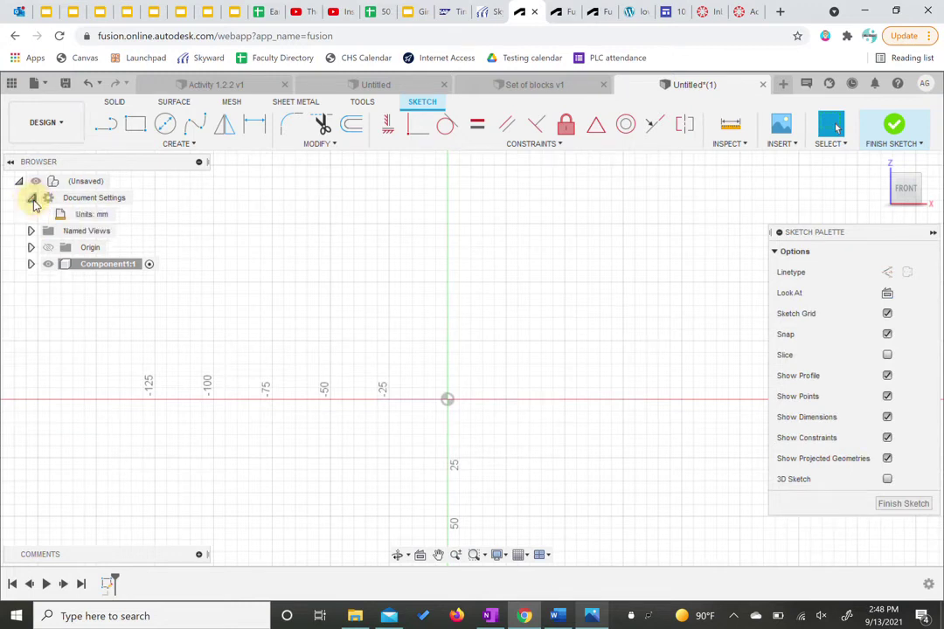
left_click(124, 214)
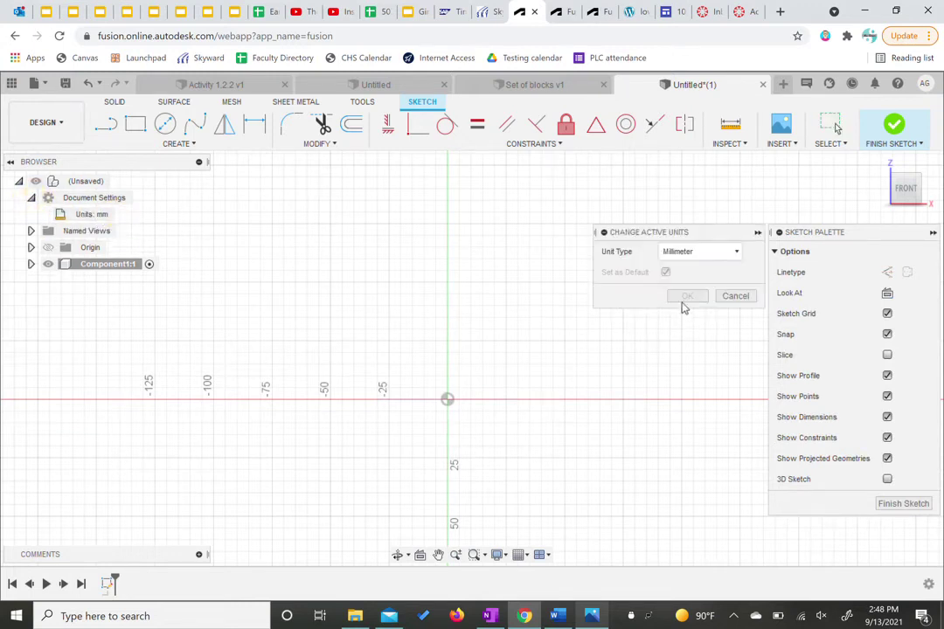
left_click(687, 254)
left_click(680, 315)
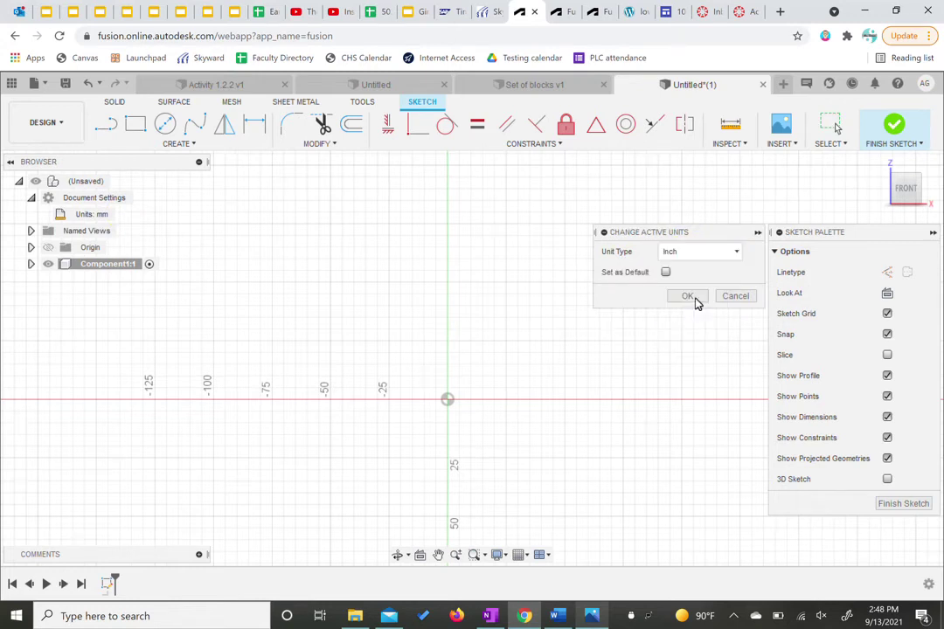
left_click(697, 299)
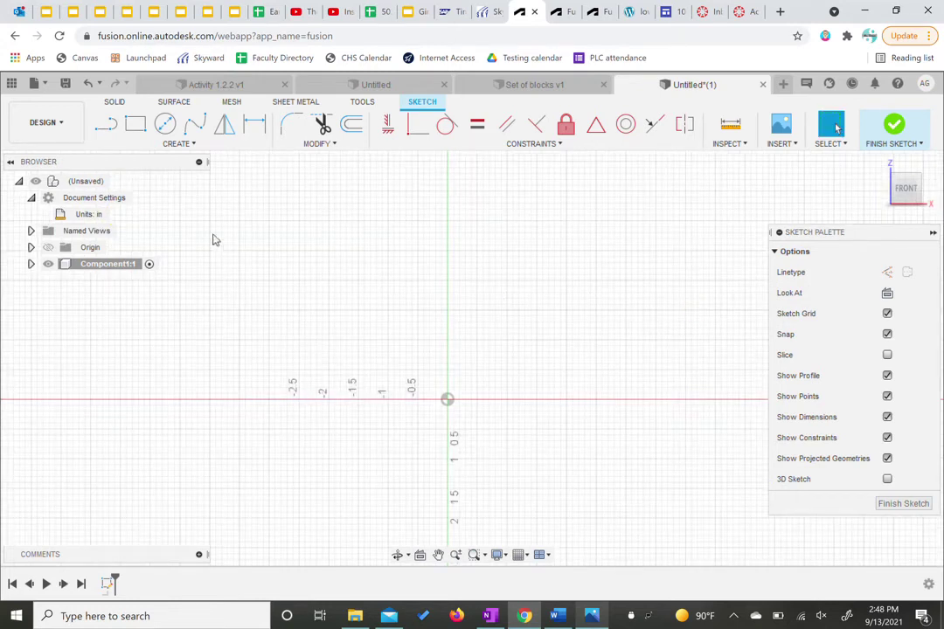
Draw a 3 by 1.5 in rectangle with its corner at the origin.
left_click(136, 123)
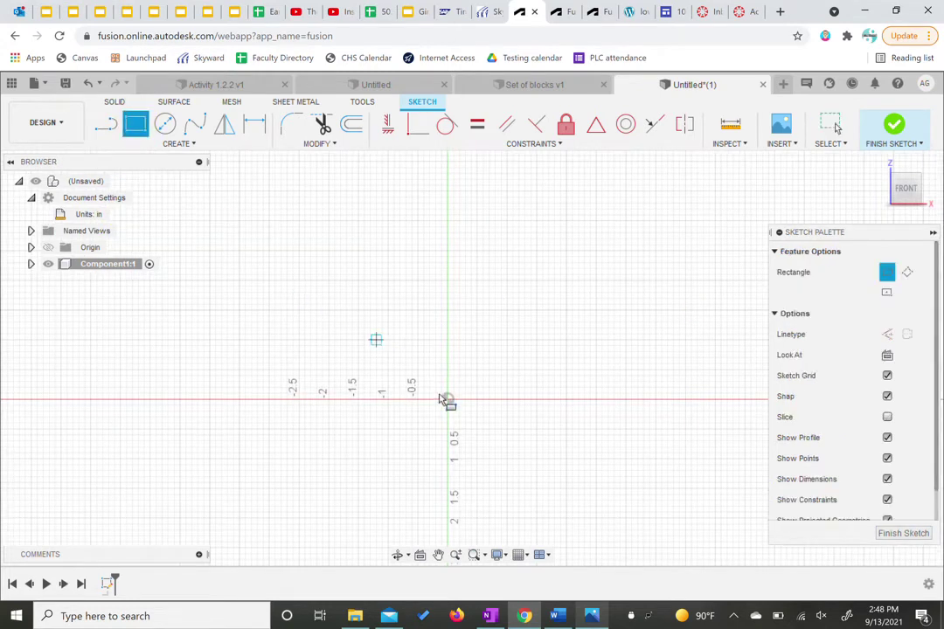
left_click(448, 399)
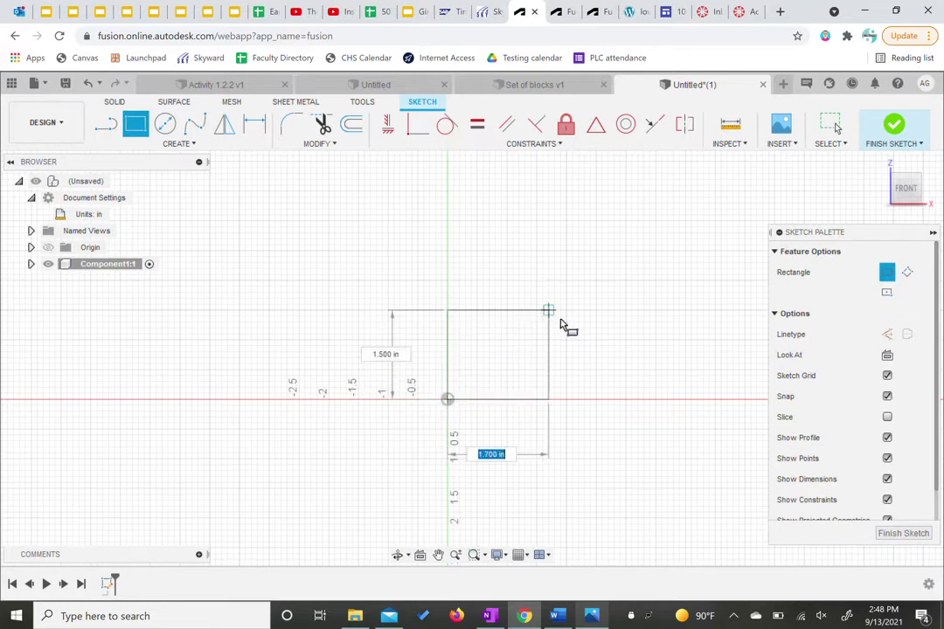
type("3")
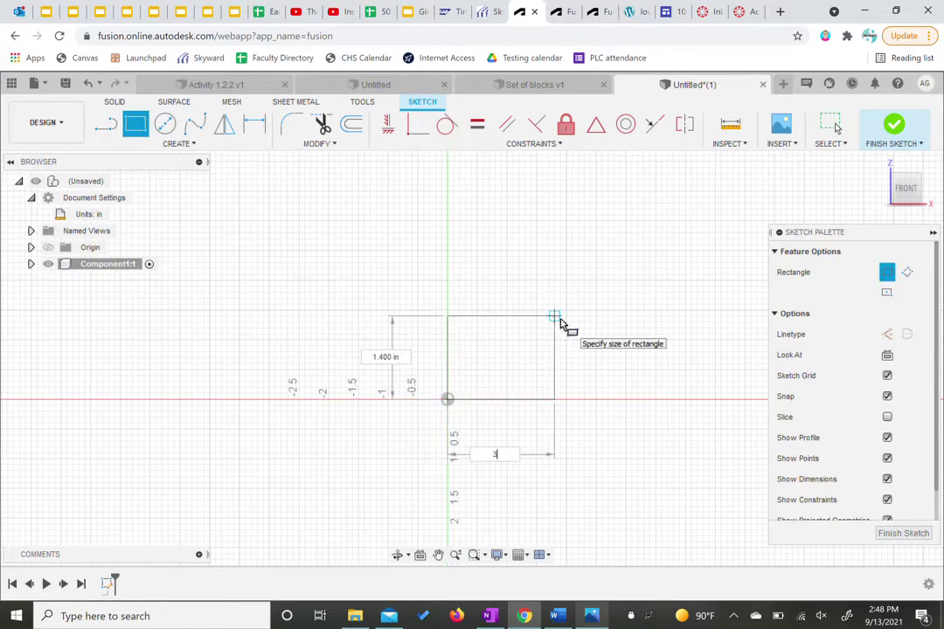
key("Tab")
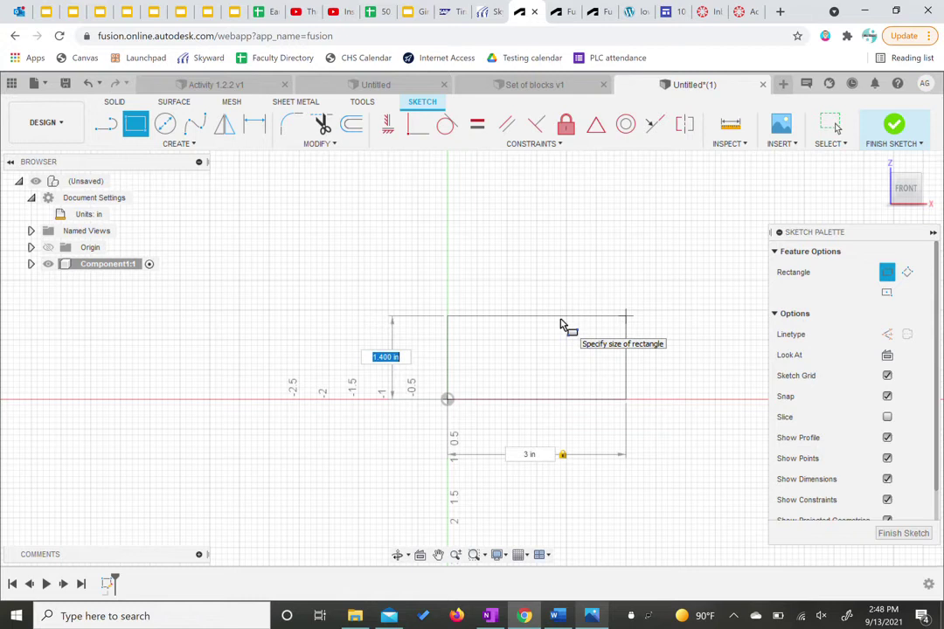
type("1.5")
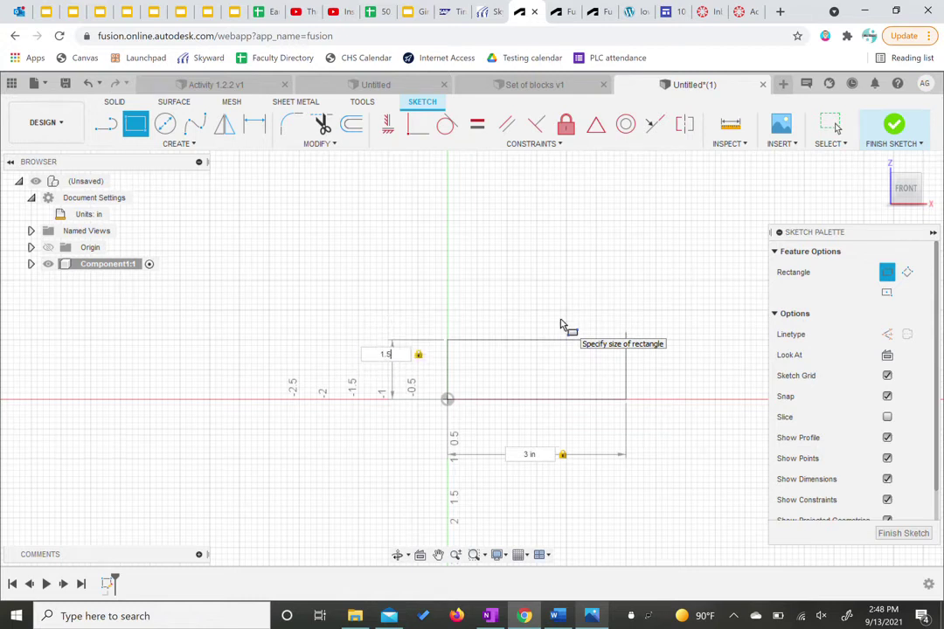
key("Return")
key("Escape")
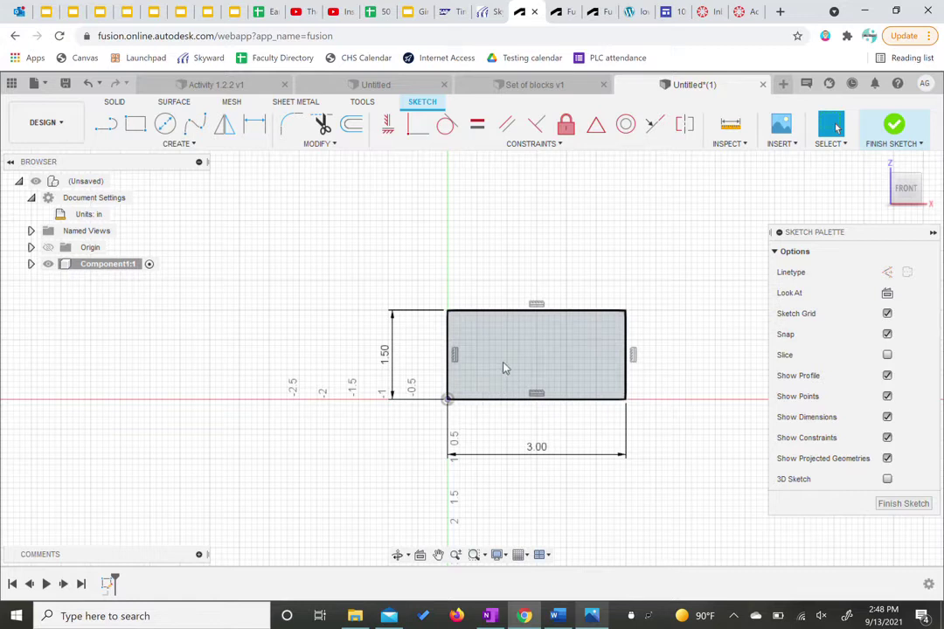
left_click(166, 126)
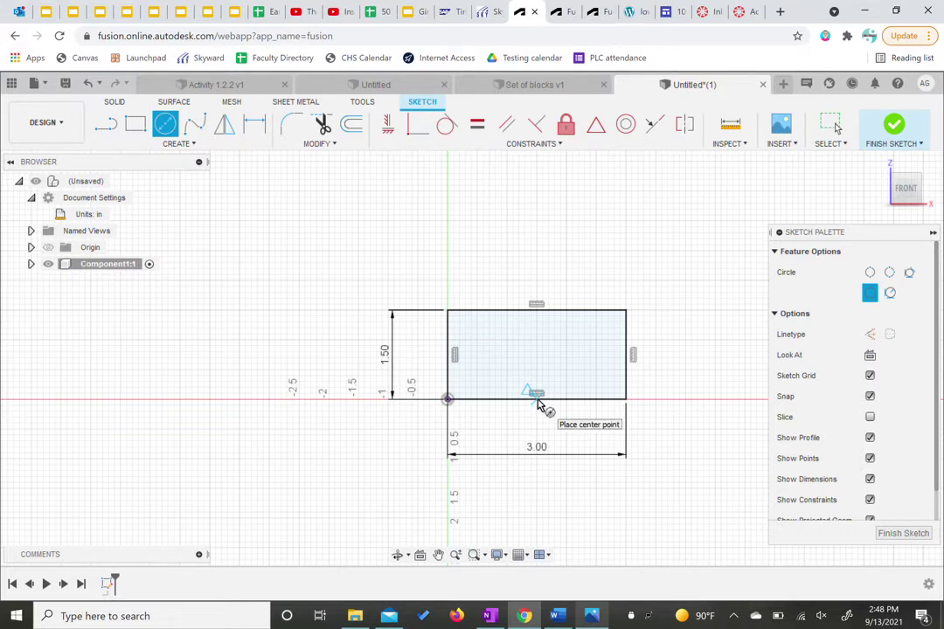
Add a 1.50 in circle at the rectangle's bottom edge midpoint and finish the sketch.
left_click(537, 400)
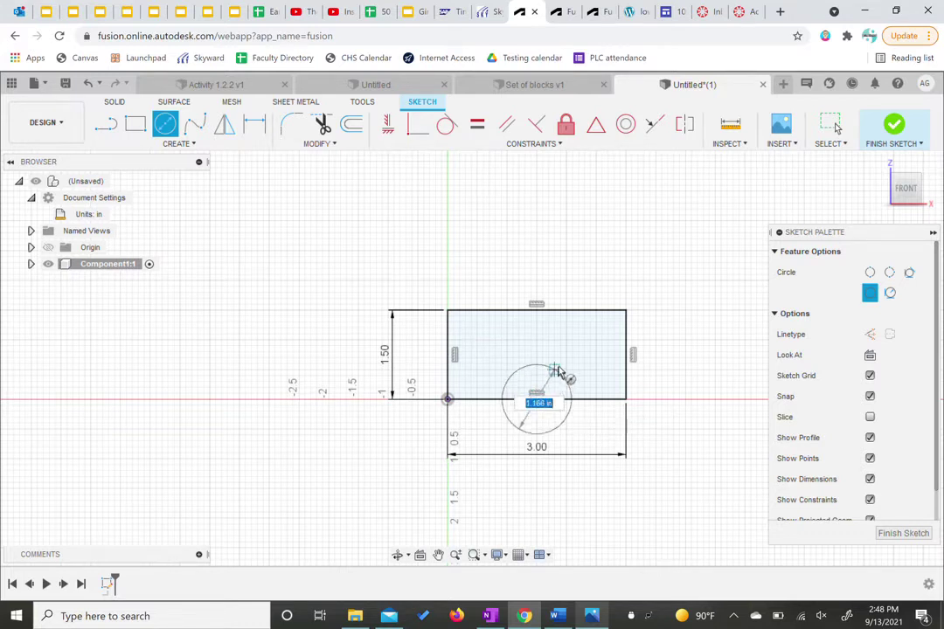
type("1.5")
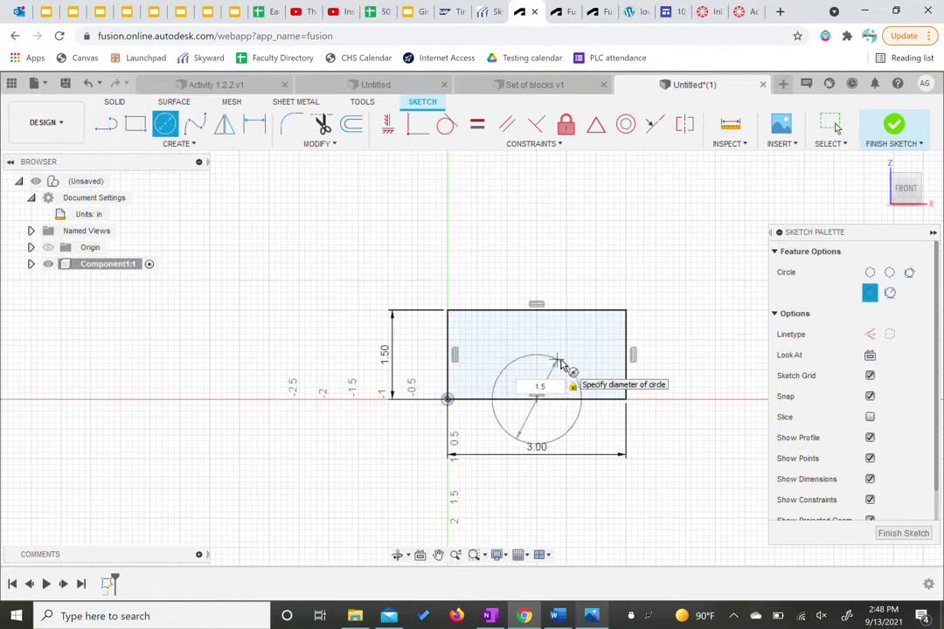
key("Return")
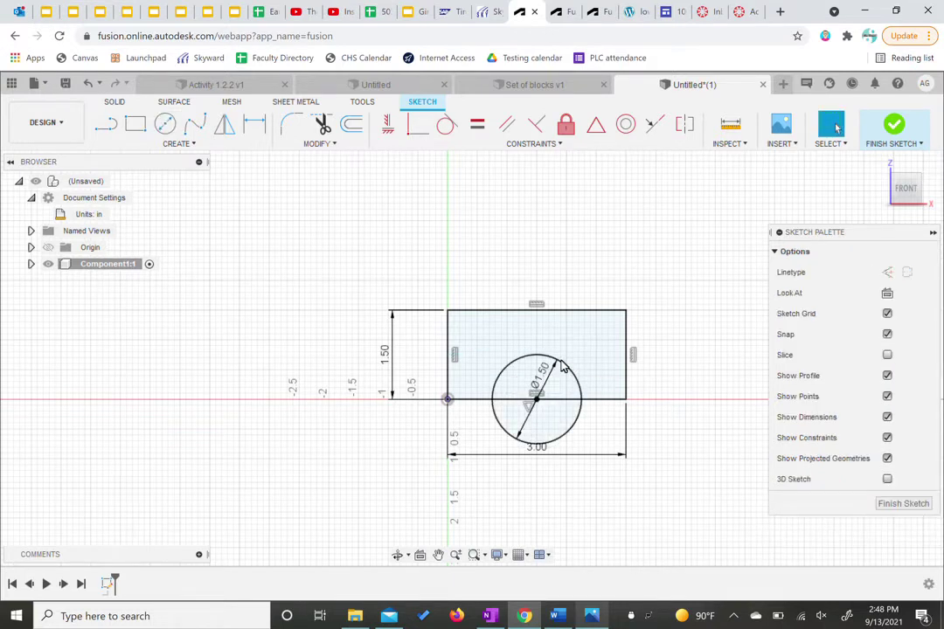
left_click(894, 125)
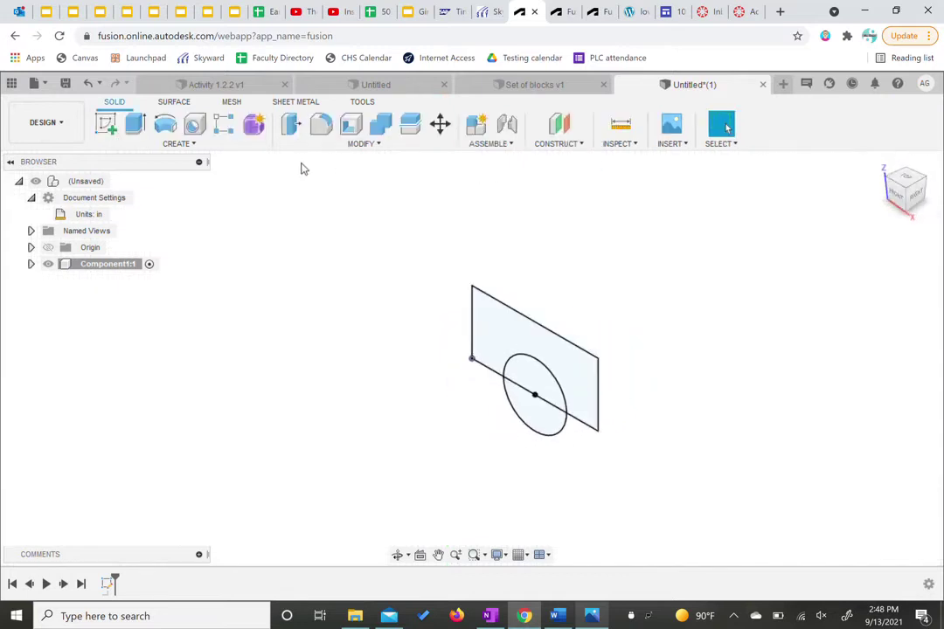
Extrude the arch profile 1.5 in into a solid arch block.
left_click(135, 123)
left_click(503, 337)
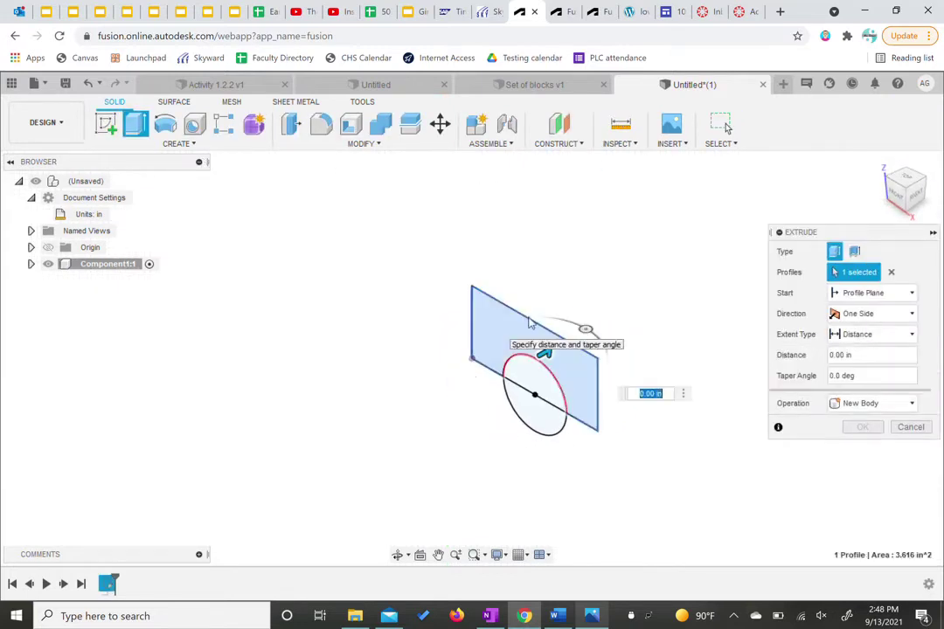
type("1")
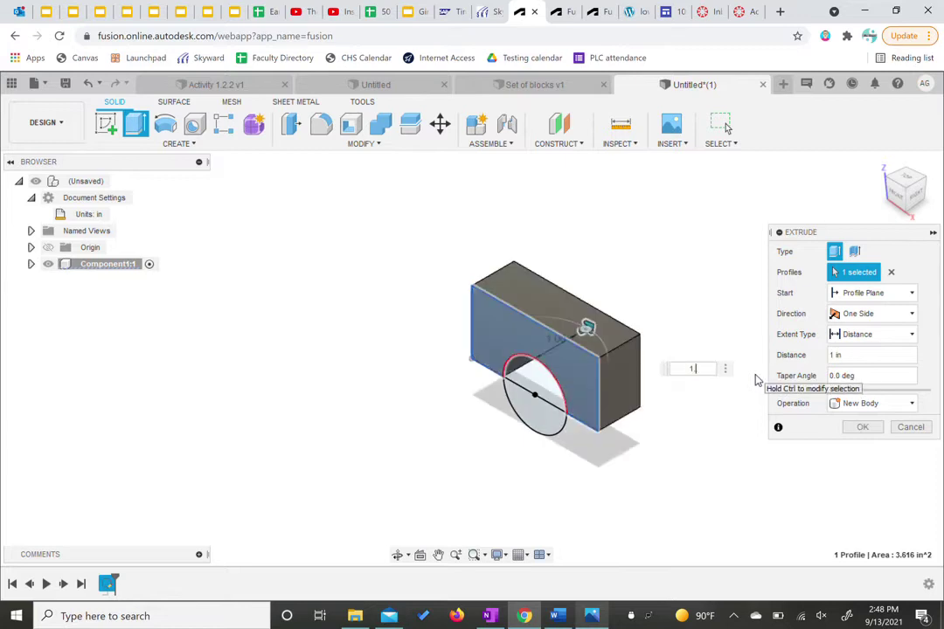
type(".5")
key("Return")
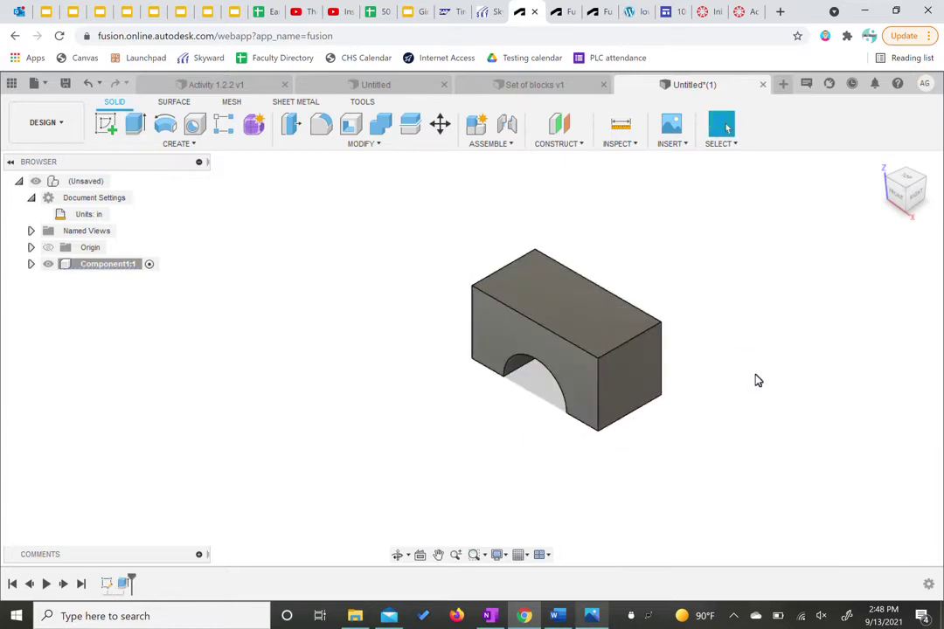
middle_click_drag(702, 342, 617, 329)
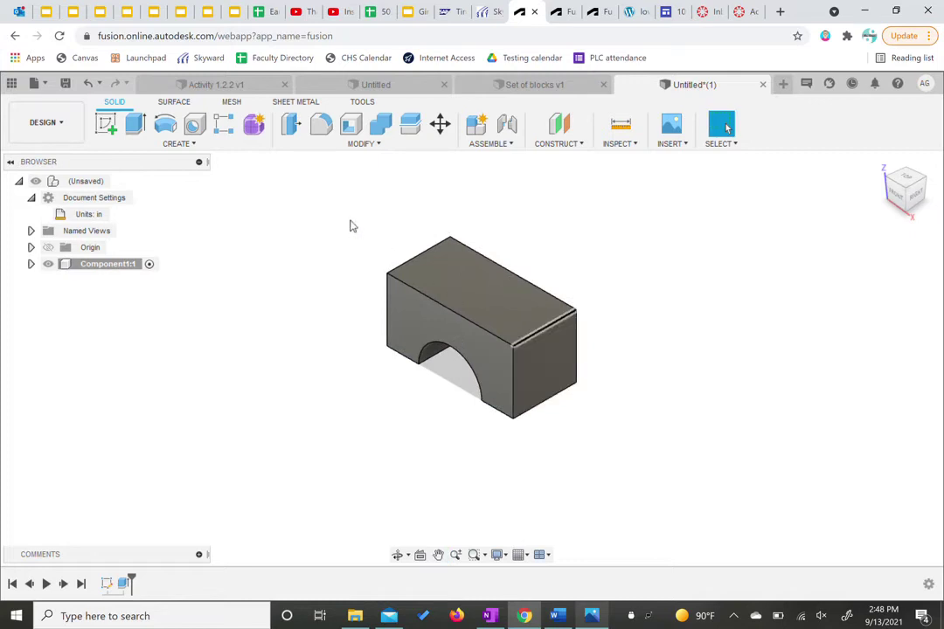
Add Component2 under the root design and start a sketch on the horizontal XY plane.
left_click(52, 181)
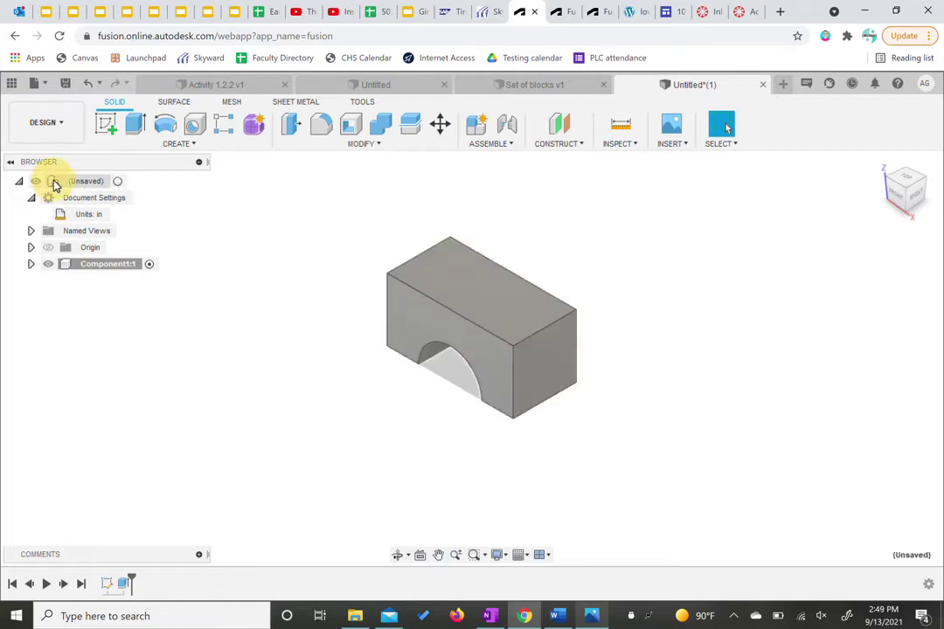
left_click(175, 144)
left_click(164, 105)
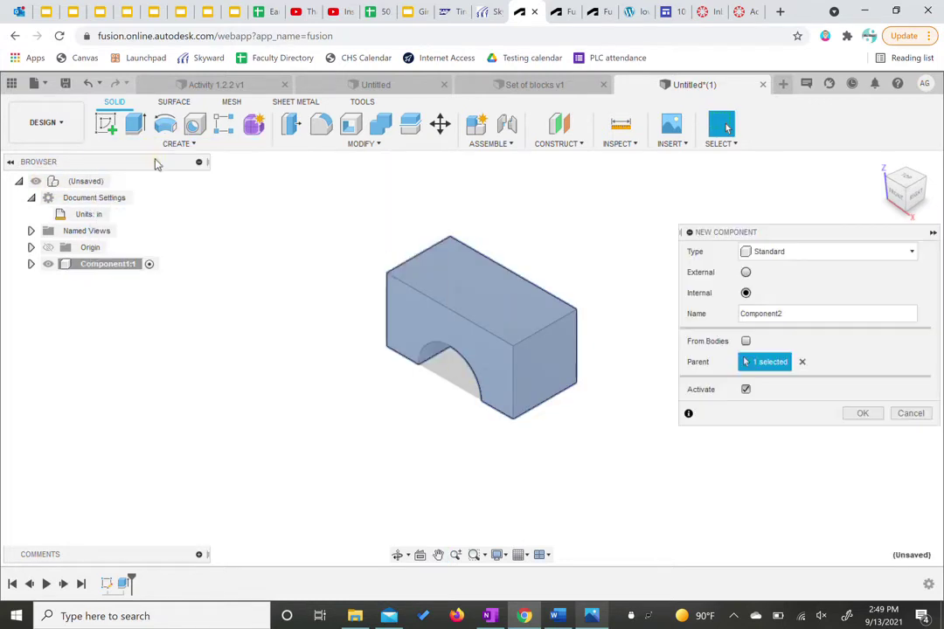
left_click(862, 413)
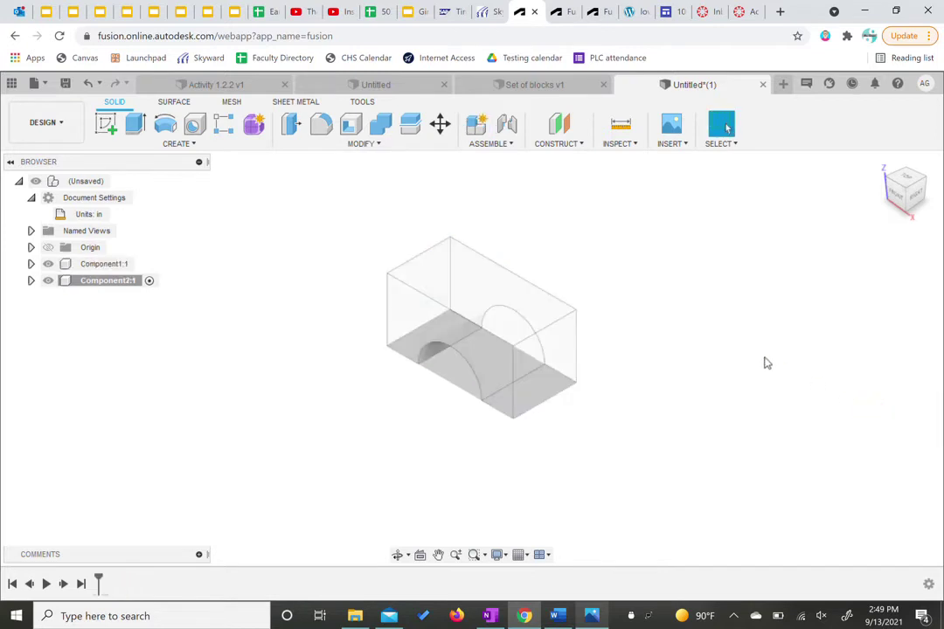
left_click(103, 126)
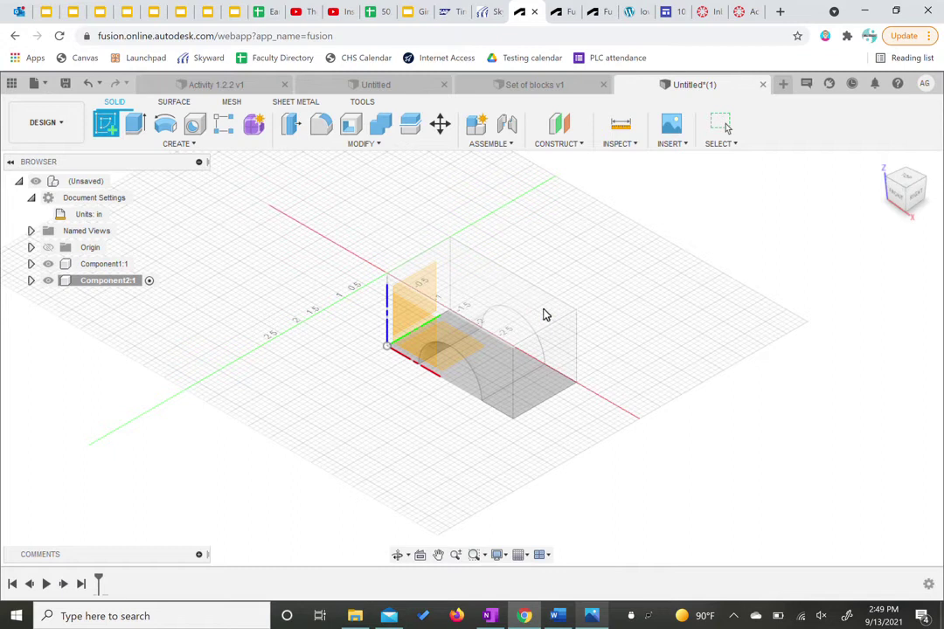
left_click(542, 314)
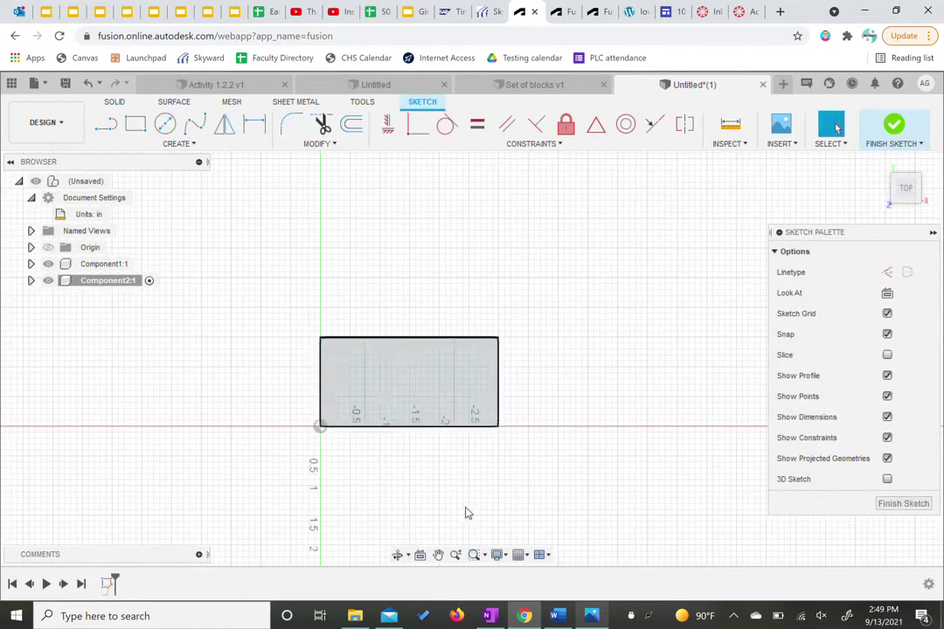
left_click(591, 617)
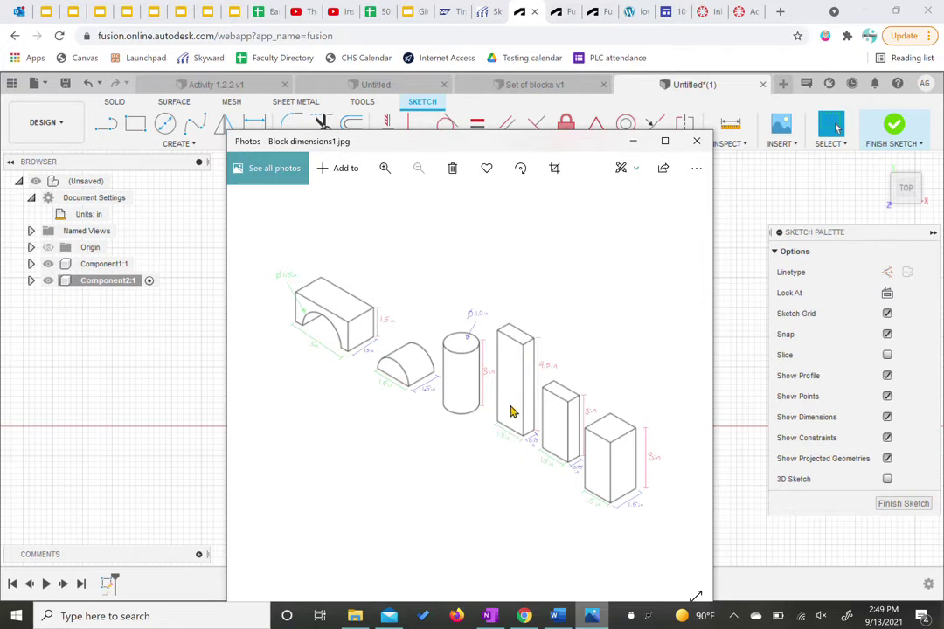
left_click(635, 142)
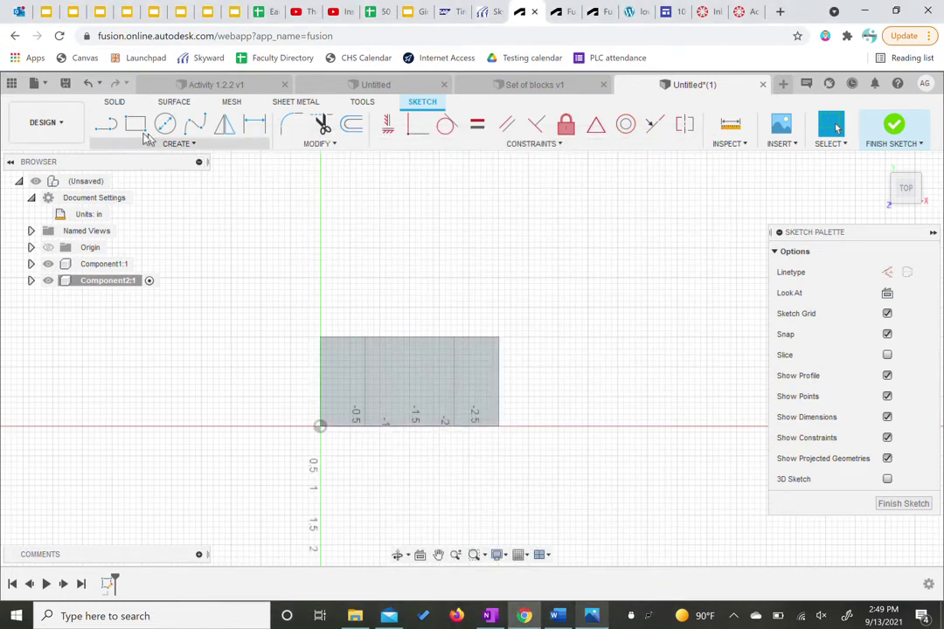
left_click(182, 145)
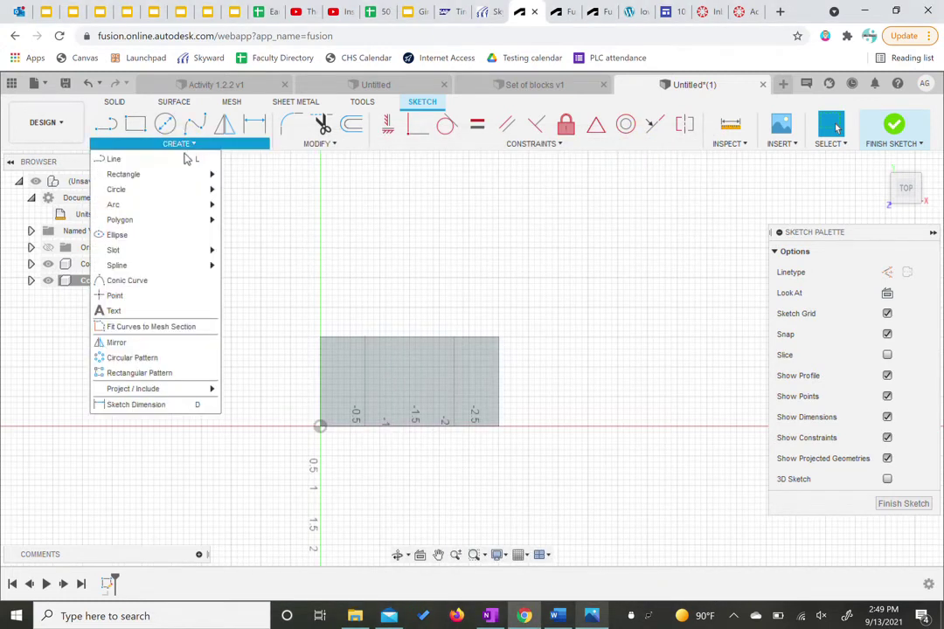
Draw a 4.5 by 1.5 in centre rectangle on the block's centre point and finish the sketch.
mouse_move(210, 180)
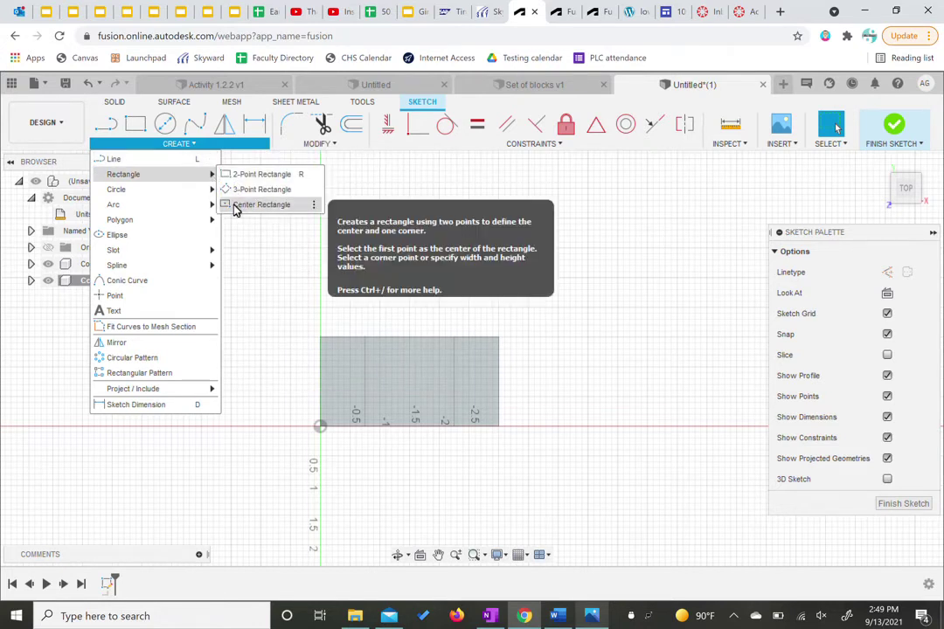
left_click(232, 207)
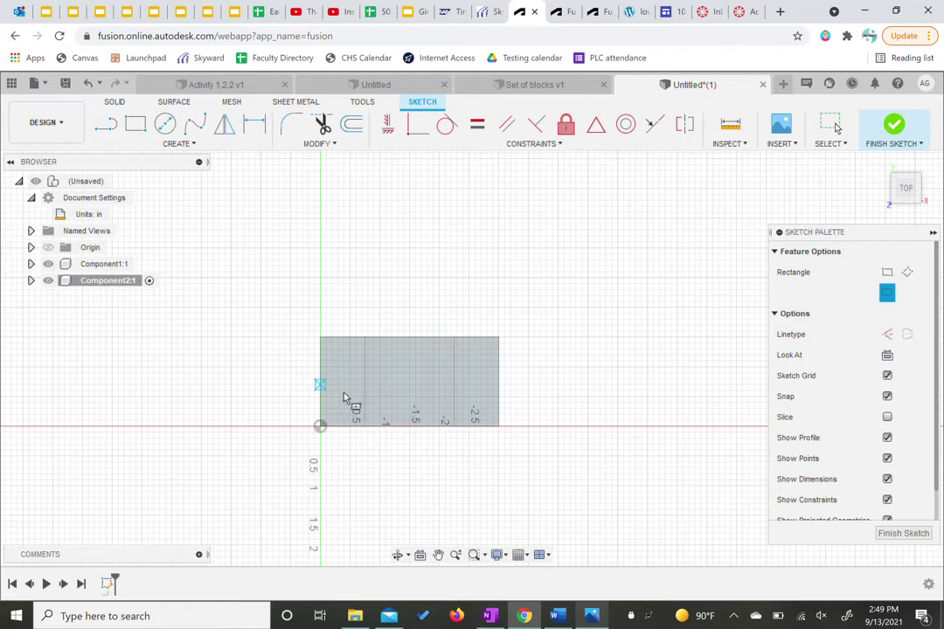
left_click(409, 382)
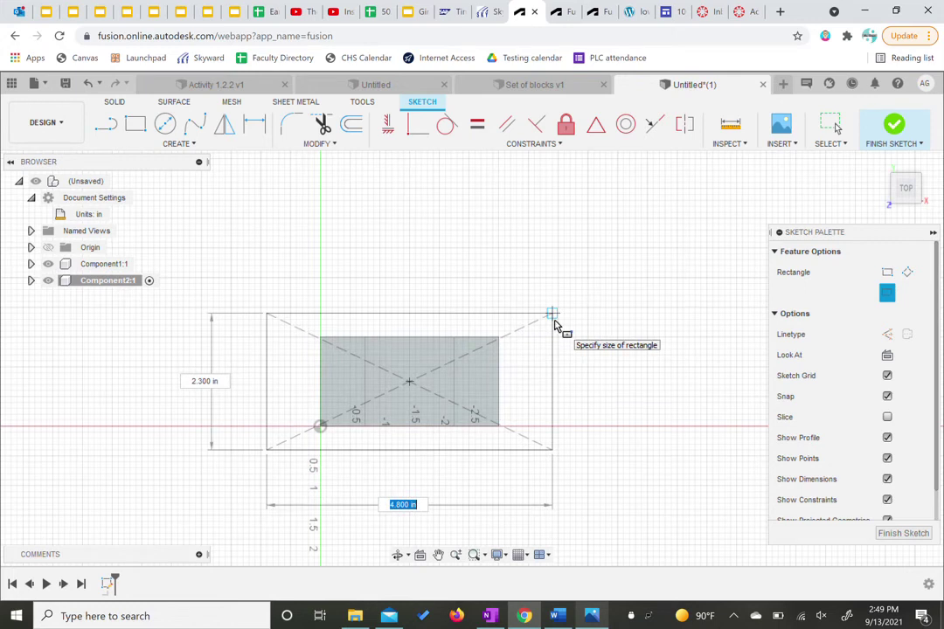
type("4.5")
key("Tab")
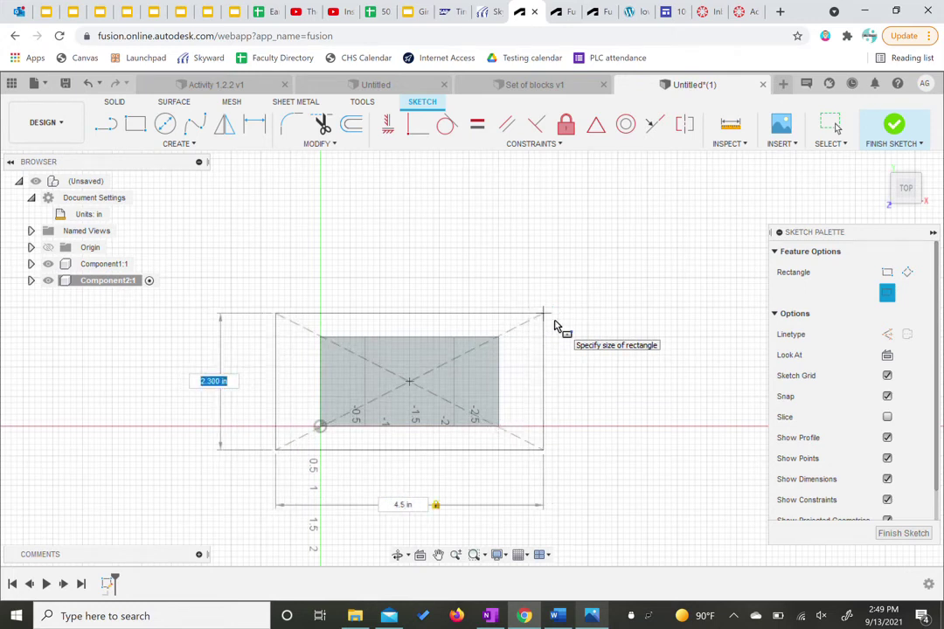
type("1.5")
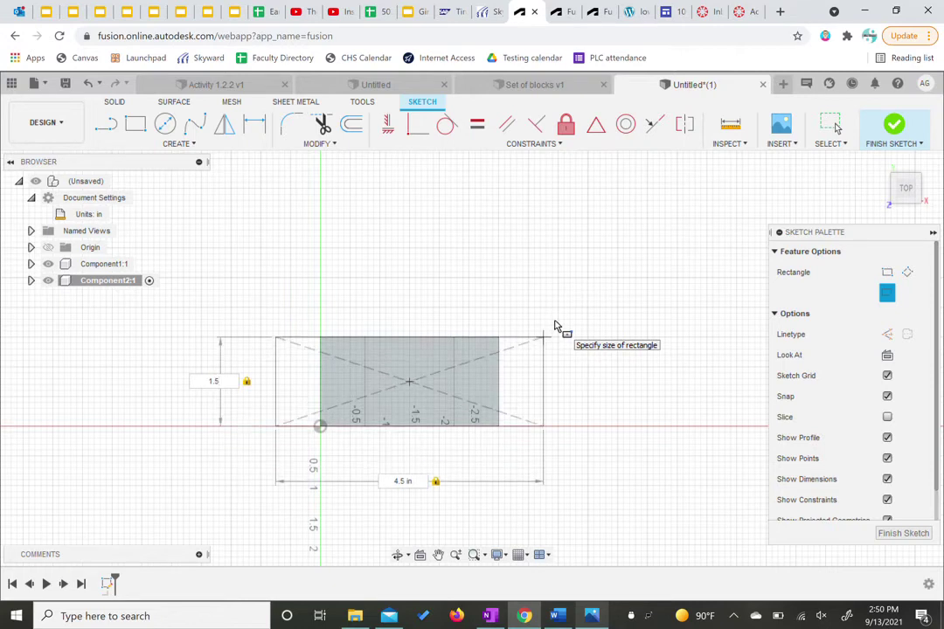
key("Return")
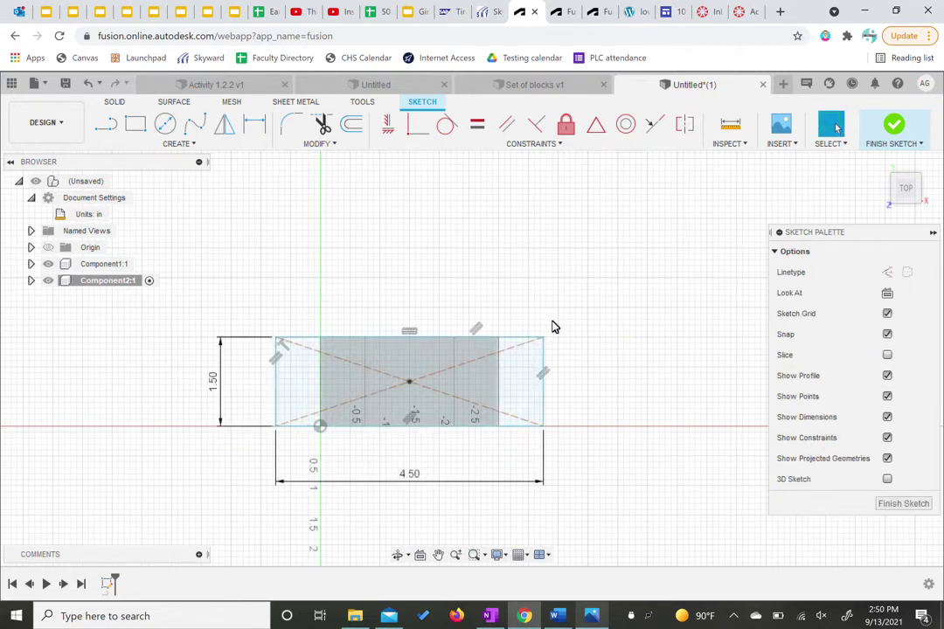
left_click(892, 126)
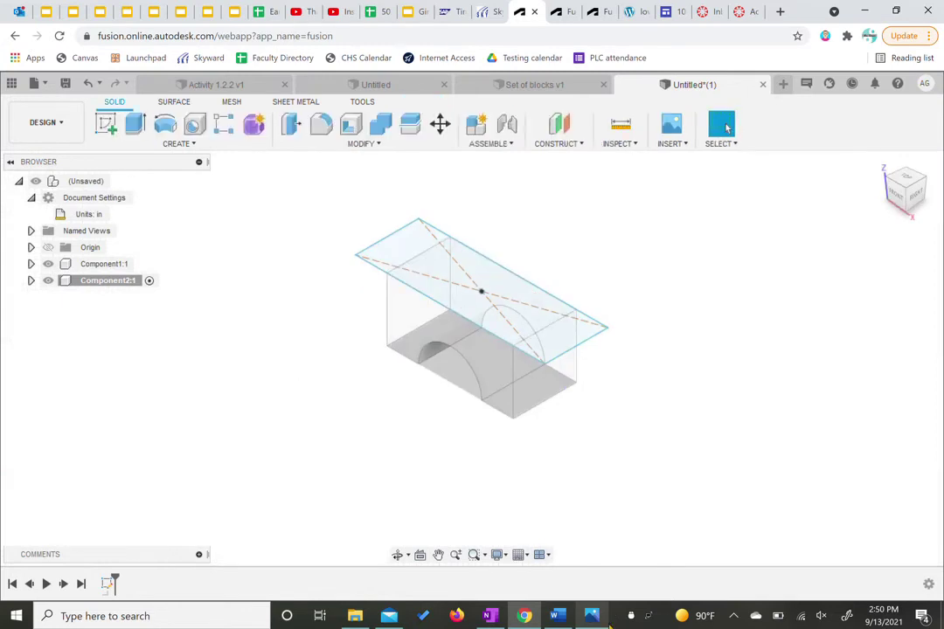
Extrude all three rectangle profiles 0.75 in into a slab atop the arch block.
left_click(592, 615)
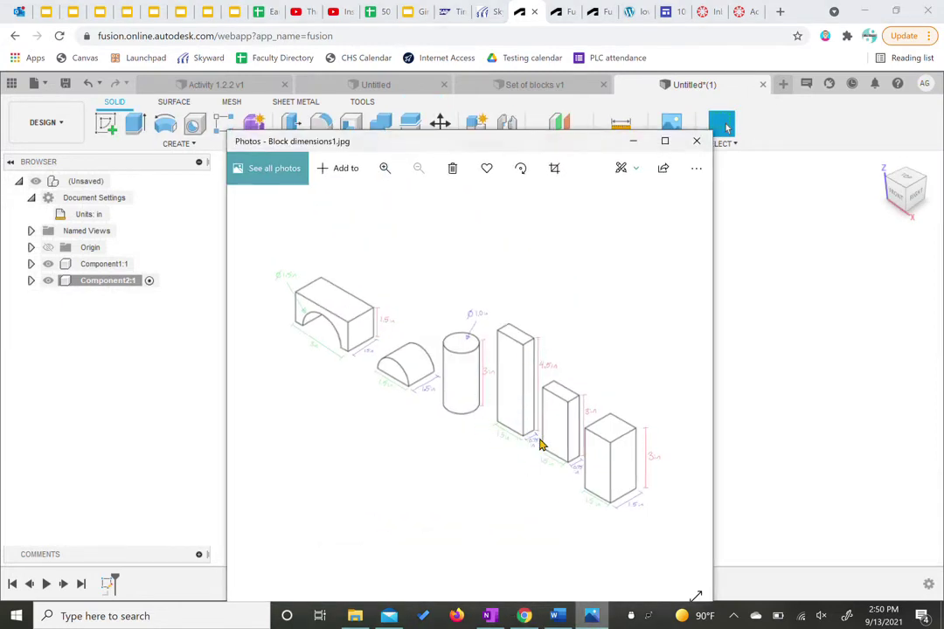
left_click(632, 140)
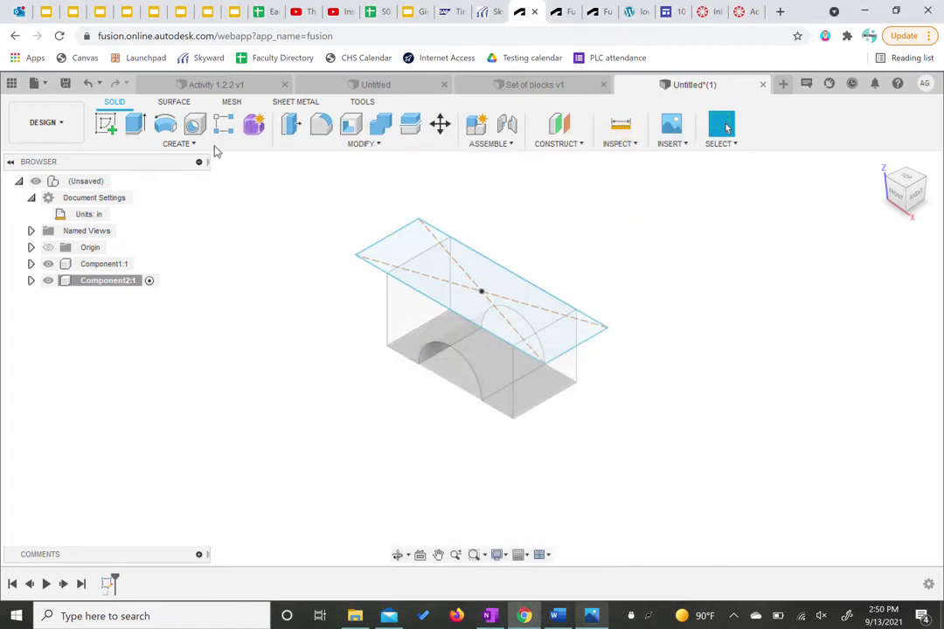
left_click(136, 125)
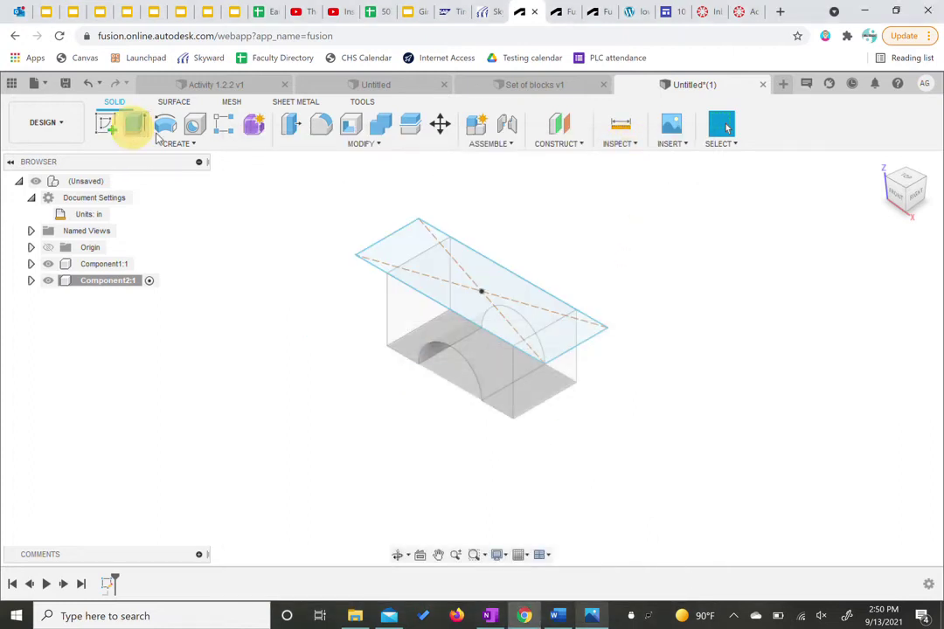
left_click(469, 284)
left_click(398, 244)
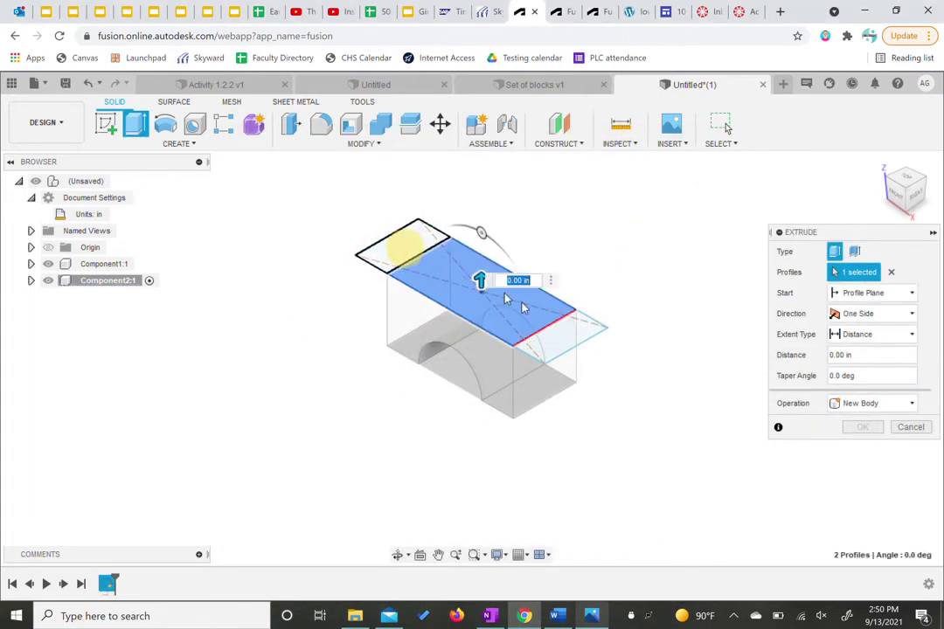
left_click(559, 336)
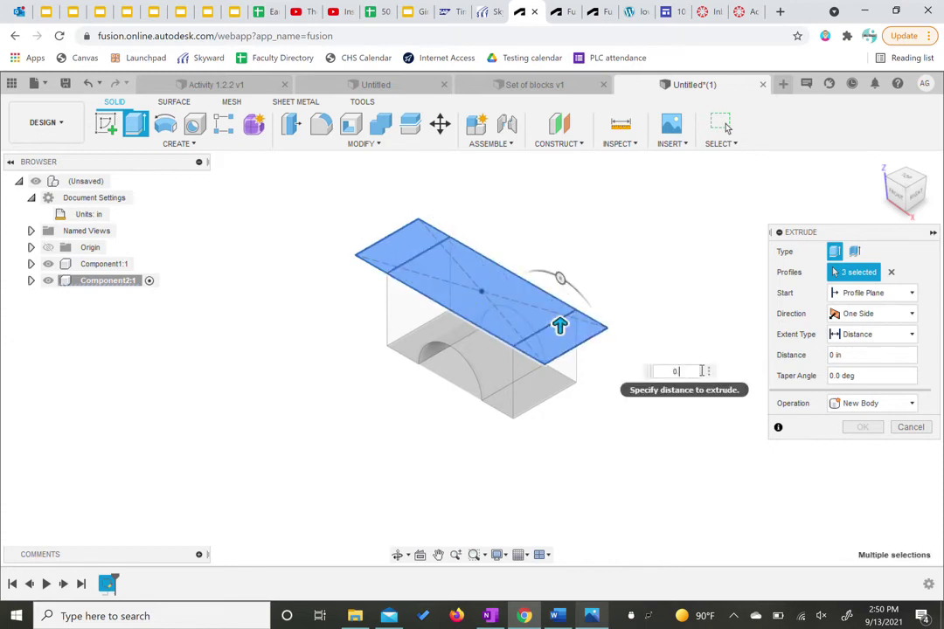
key("Return")
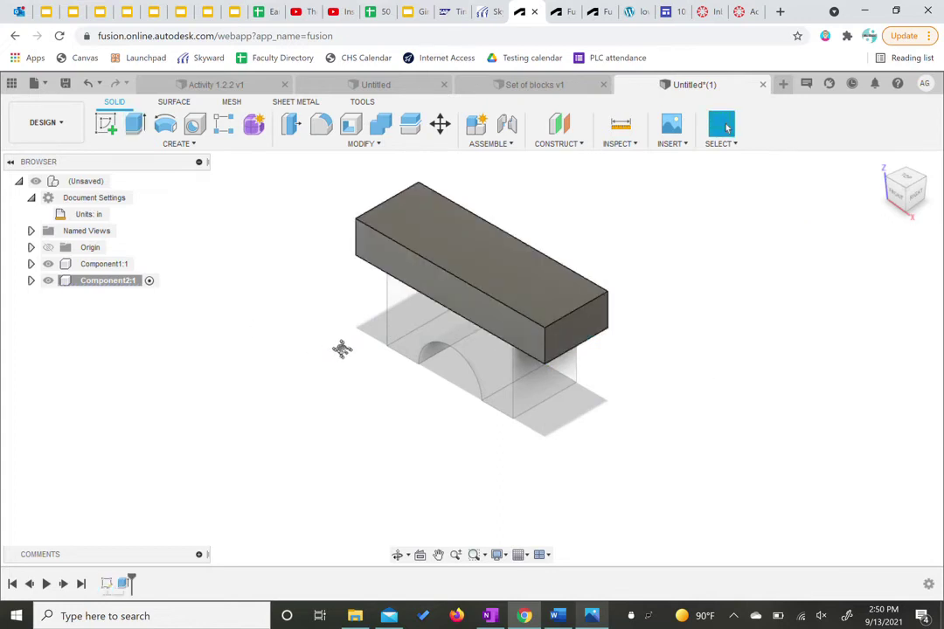
middle_click_drag(341, 350, 388, 396)
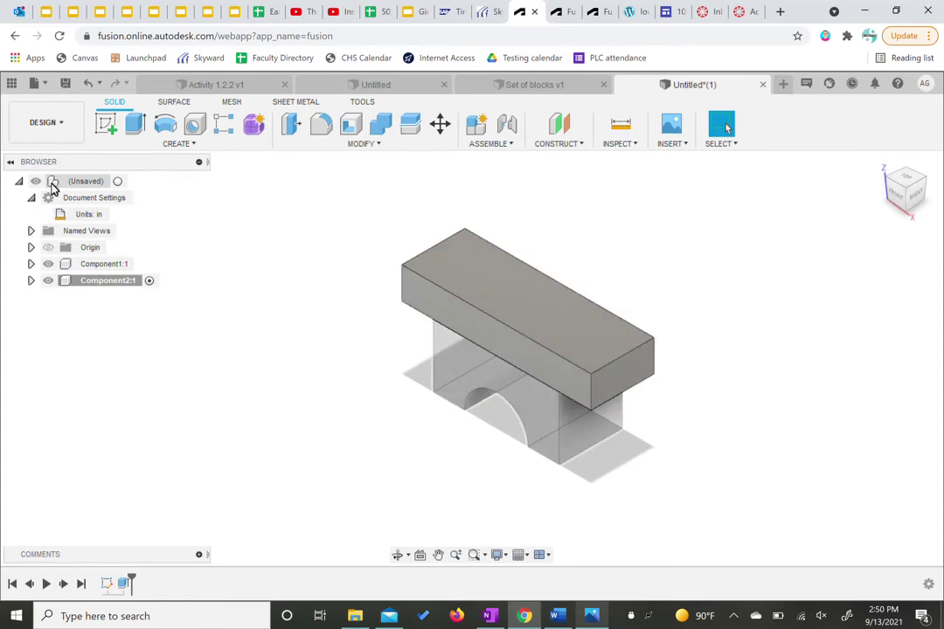
Create Component3 and open a sketch on the front XZ plane, centring both blocks in view.
left_click(54, 183)
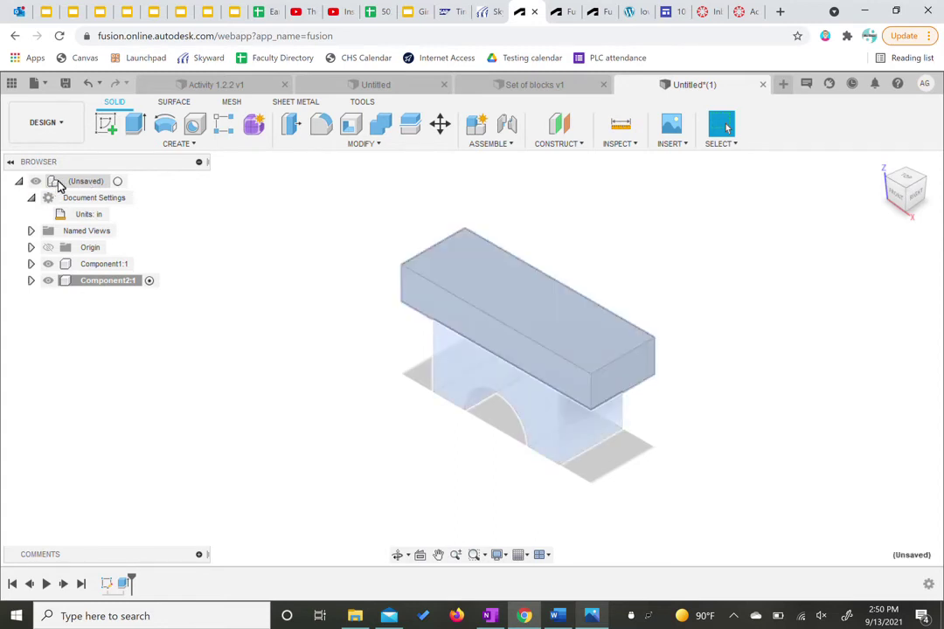
left_click(191, 146)
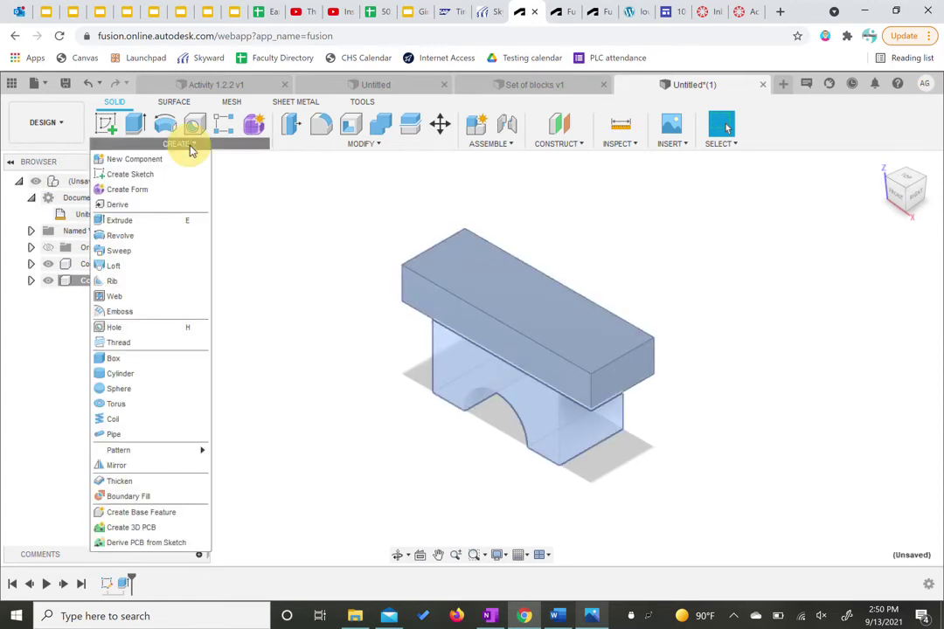
left_click(167, 159)
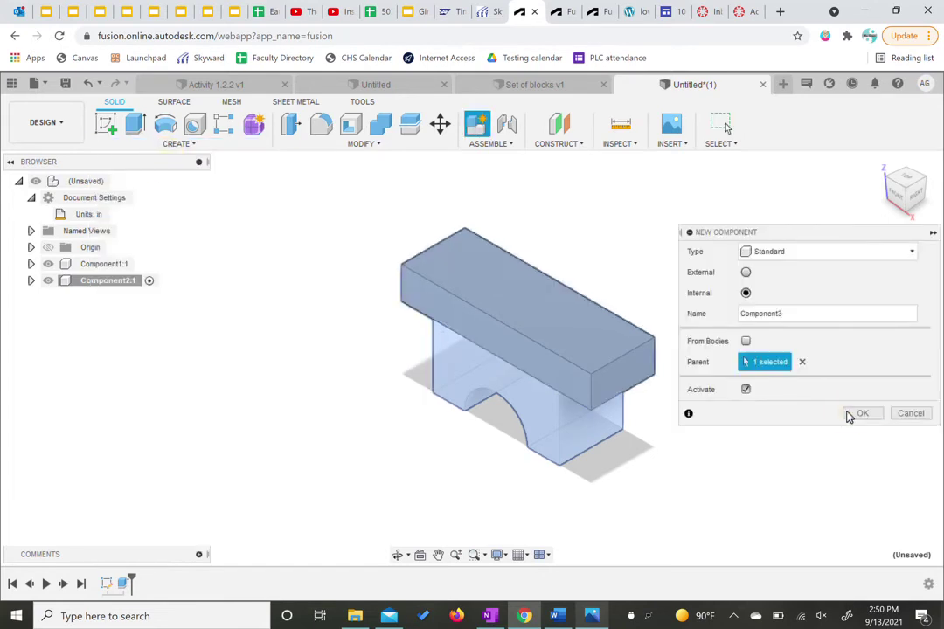
left_click(853, 414)
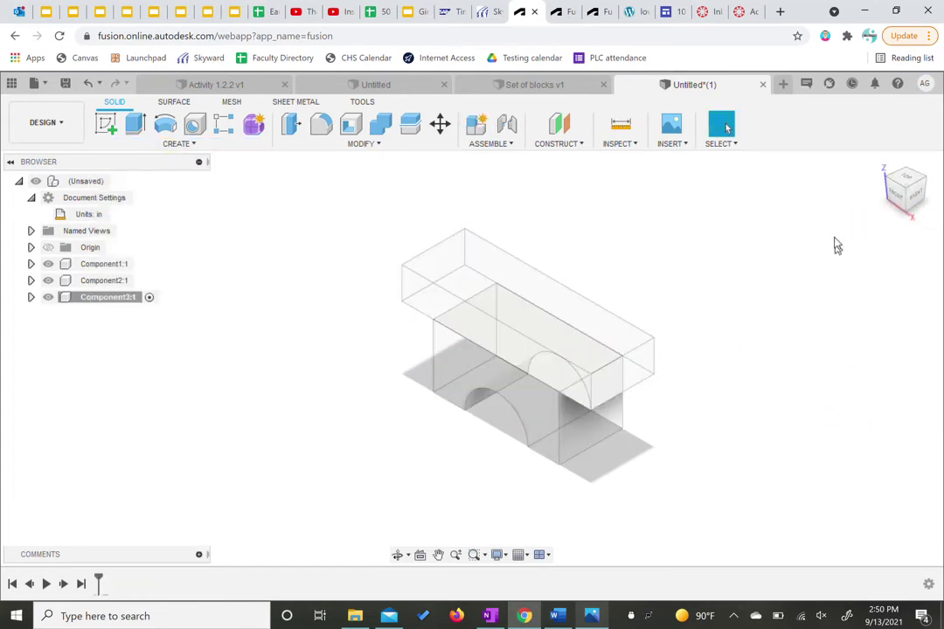
left_click(106, 126)
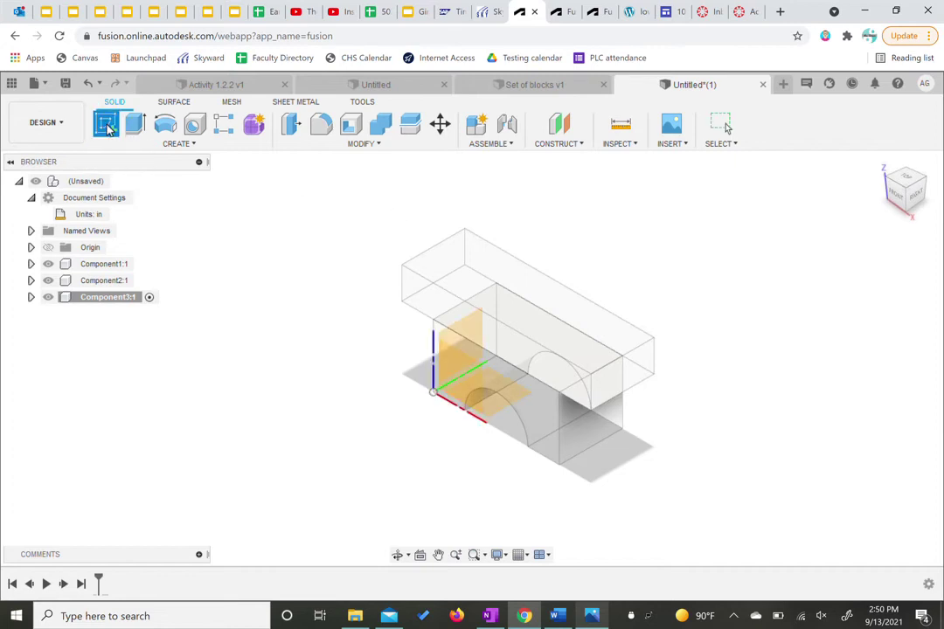
left_click(484, 332)
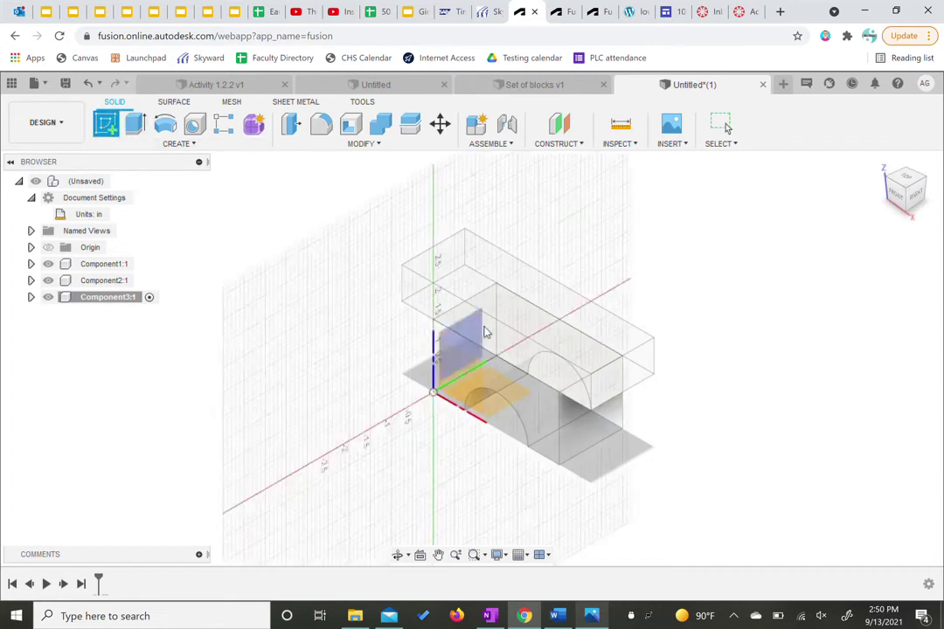
left_click(460, 382)
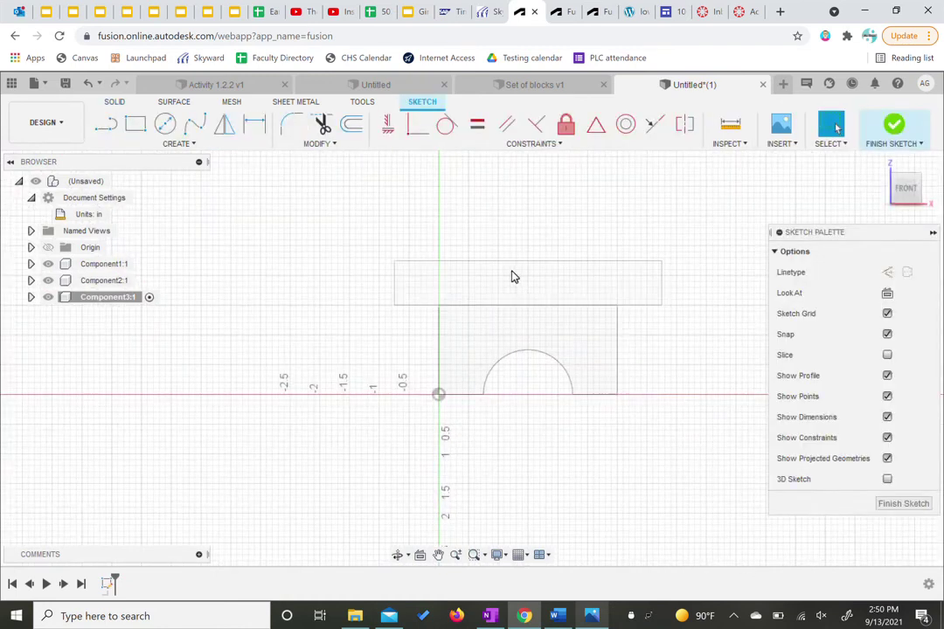
mouse_move(477, 291)
middle_mouse_down()
mouse_move(359, 343)
mouse_move(467, 302)
middle_mouse_up()
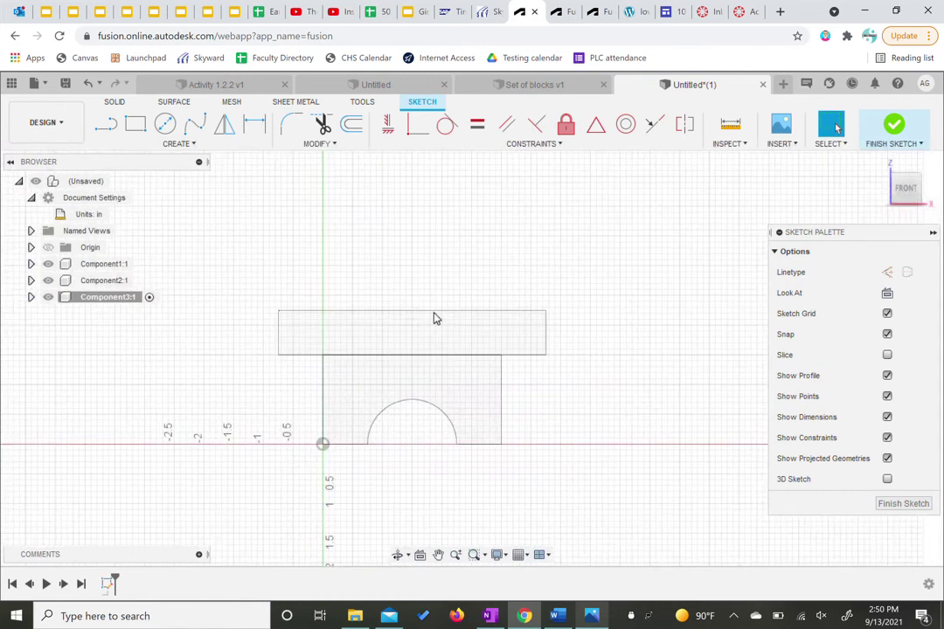
left_click(166, 127)
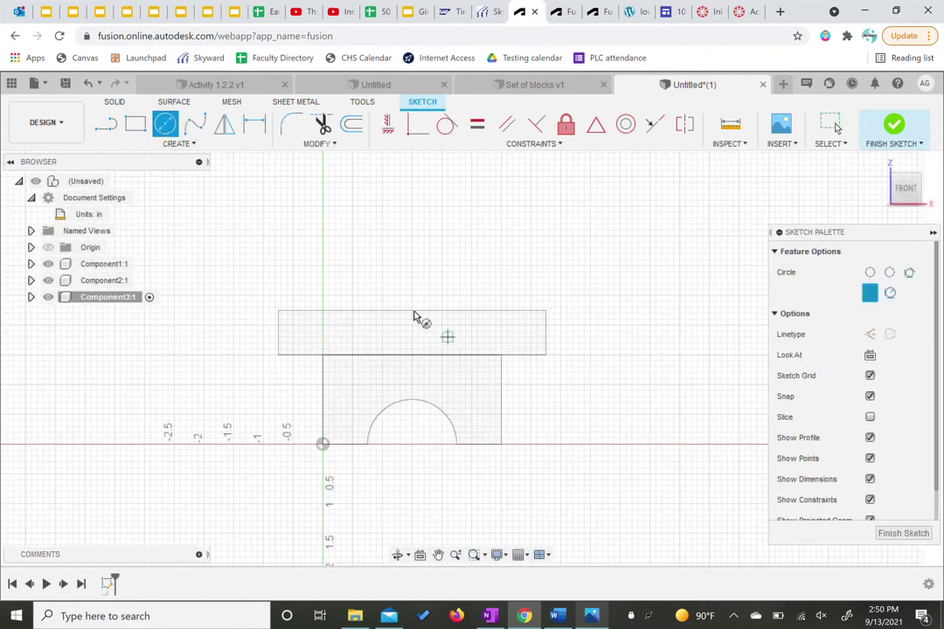
Draw a 1.5 in diameter circle centred on the flat block's top edge.
scroll(413, 313, "down", 3)
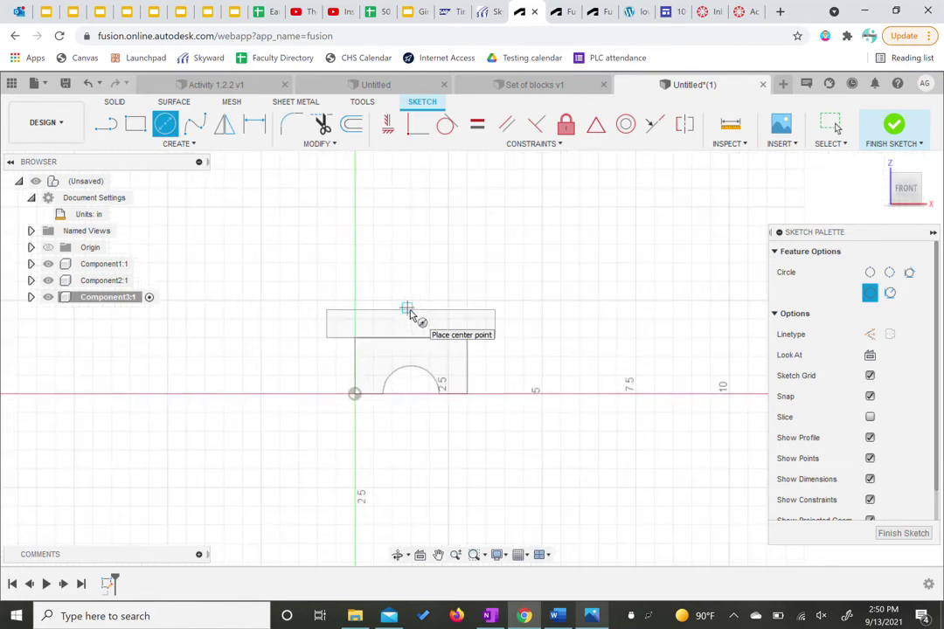
scroll(409, 313, "up", 3)
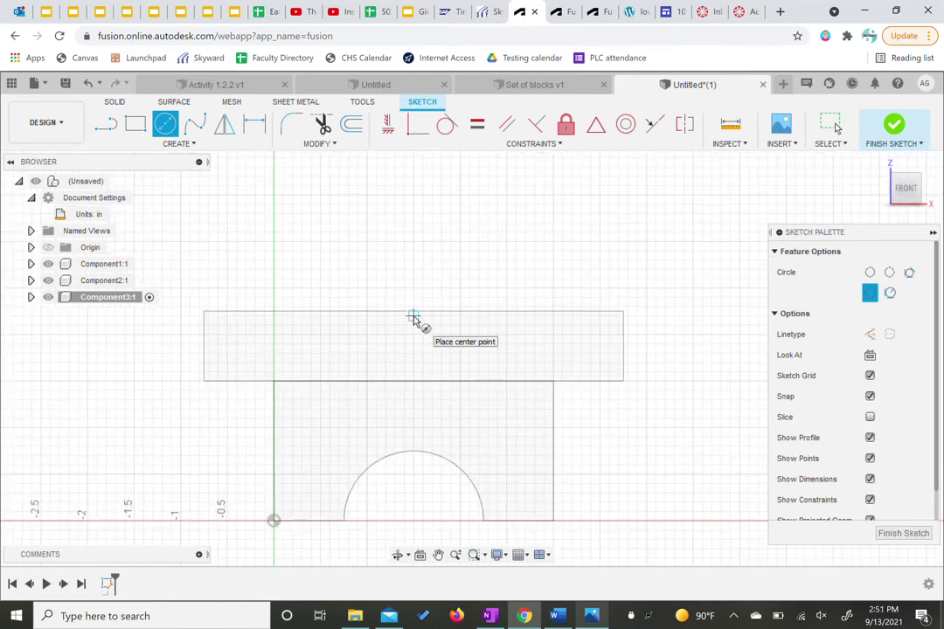
scroll(414, 317, "down", 2)
scroll(415, 318, "up", 5)
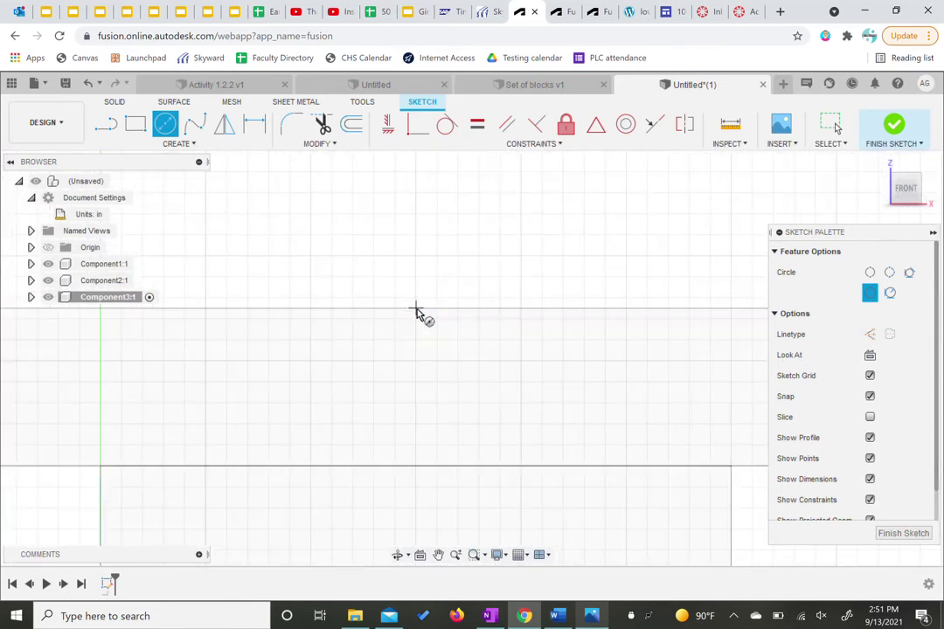
left_click(416, 308)
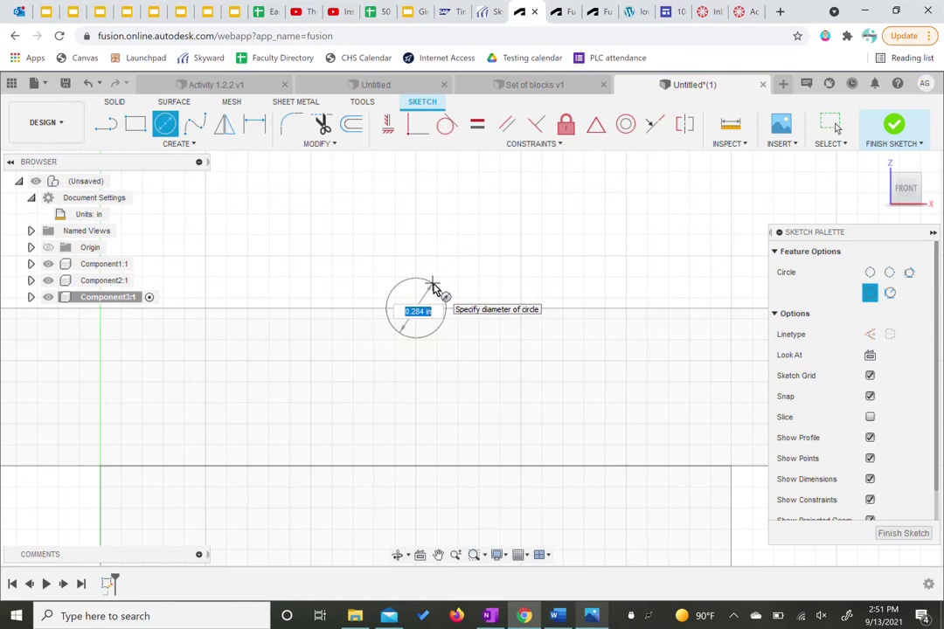
type("1.5")
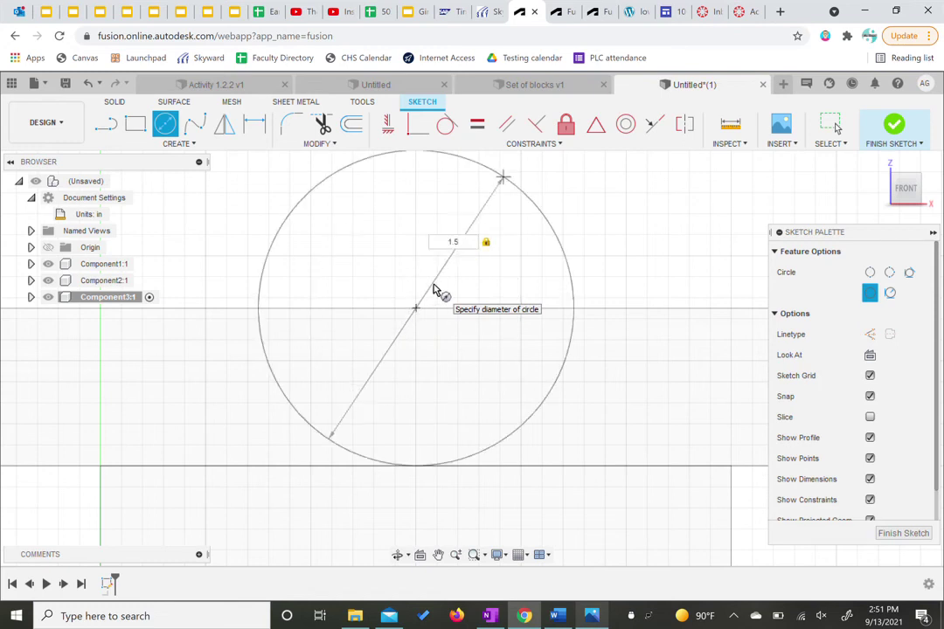
key("Return")
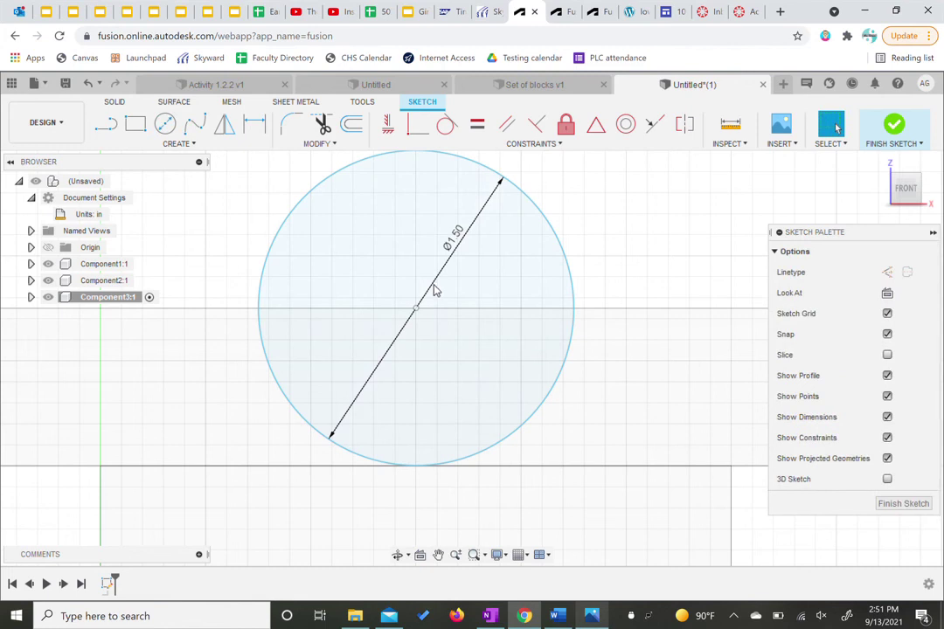
Draw a horizontal line across the circle's diameter and finish the sketch.
scroll(459, 290, "down", 5)
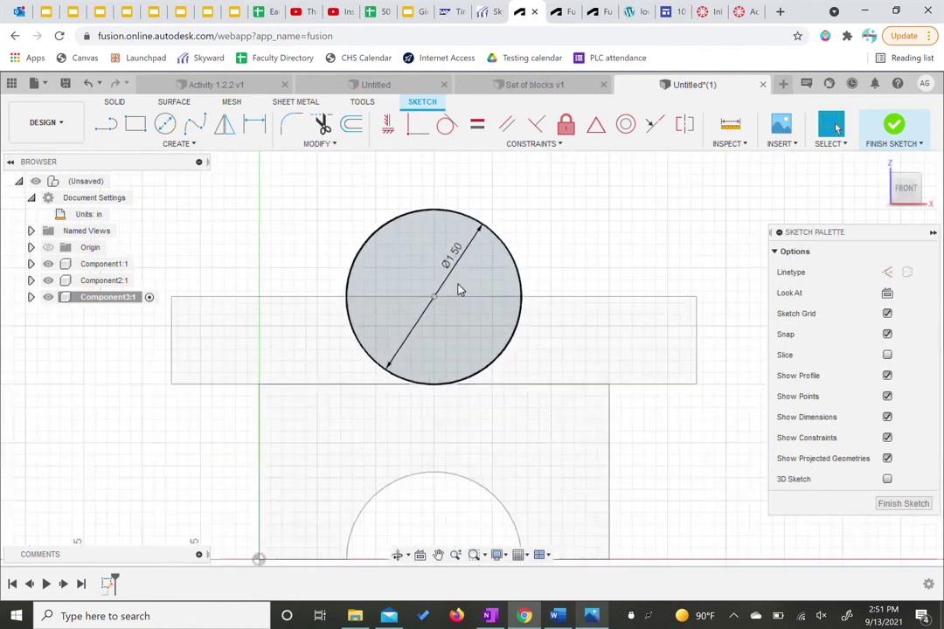
left_click(363, 302)
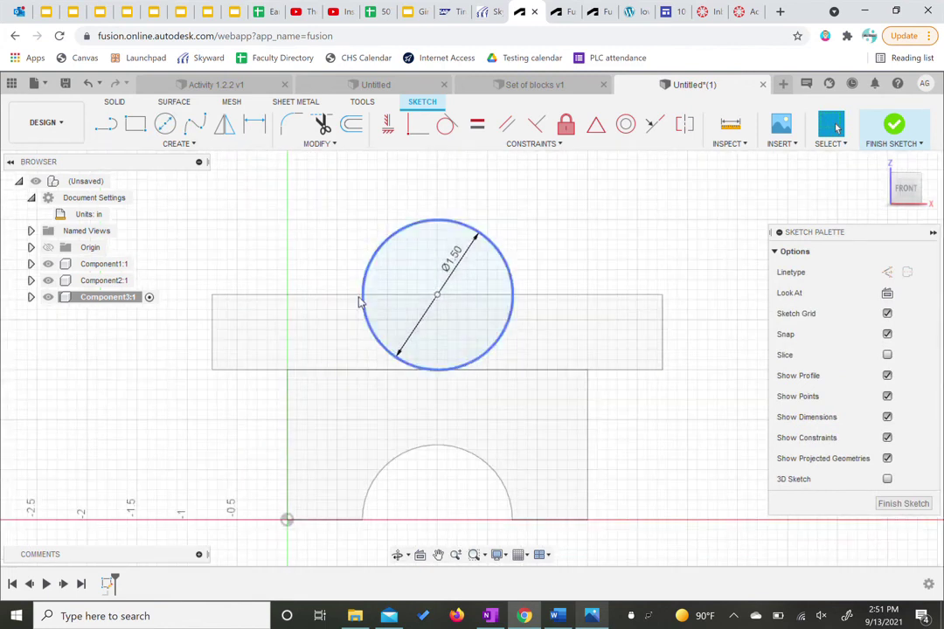
left_click(106, 128)
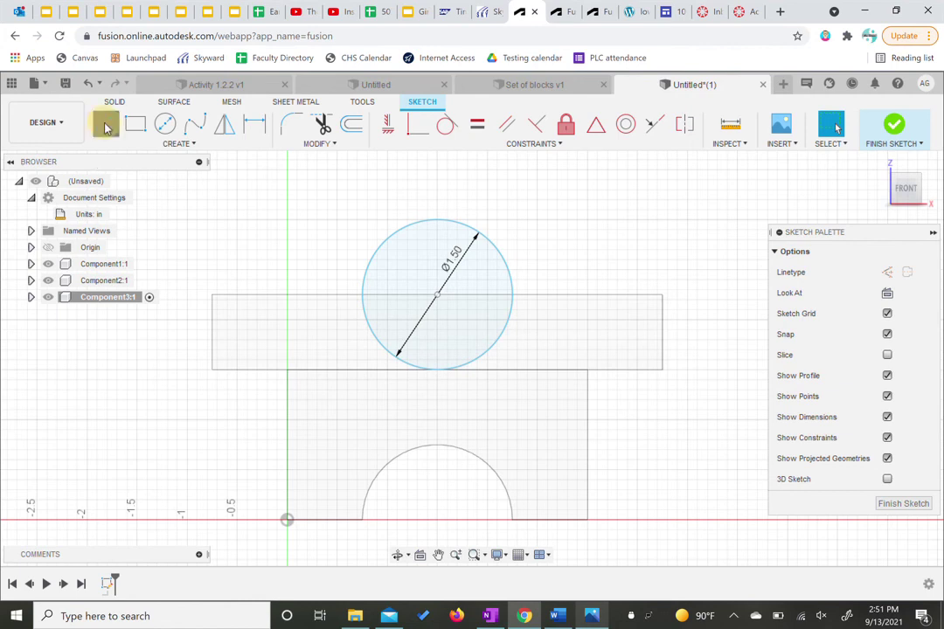
left_click(363, 295)
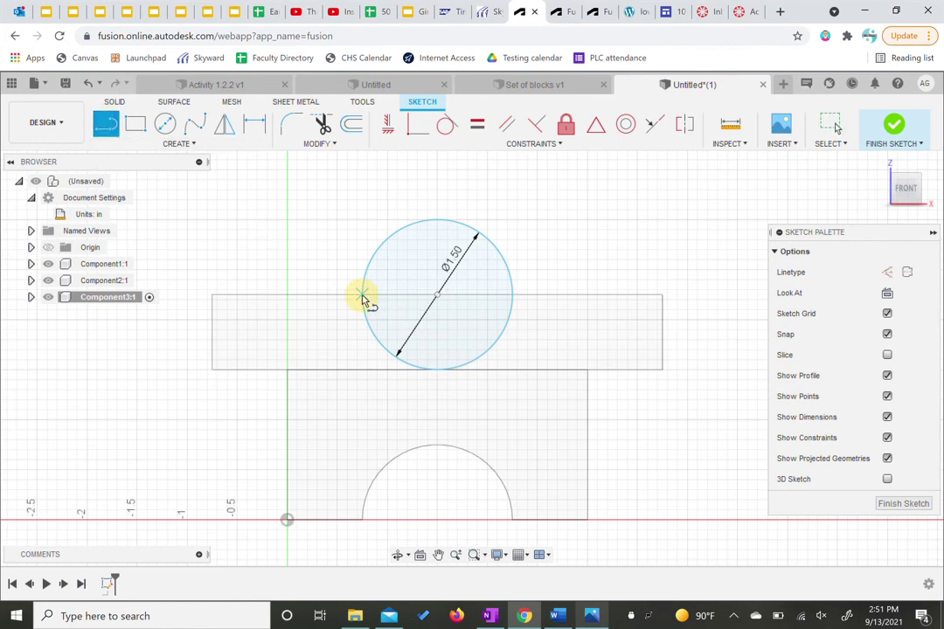
double_click(512, 295)
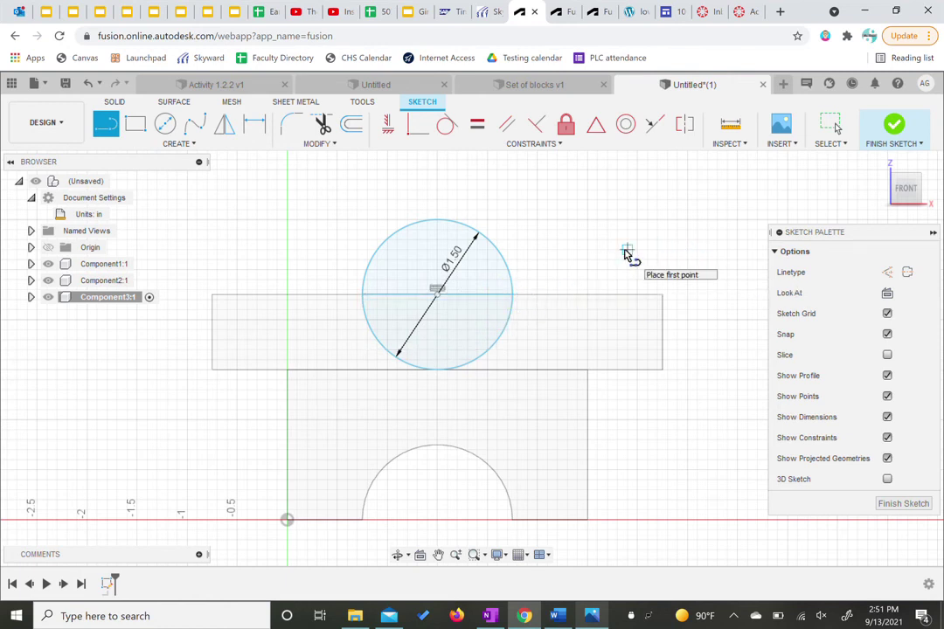
key("Escape")
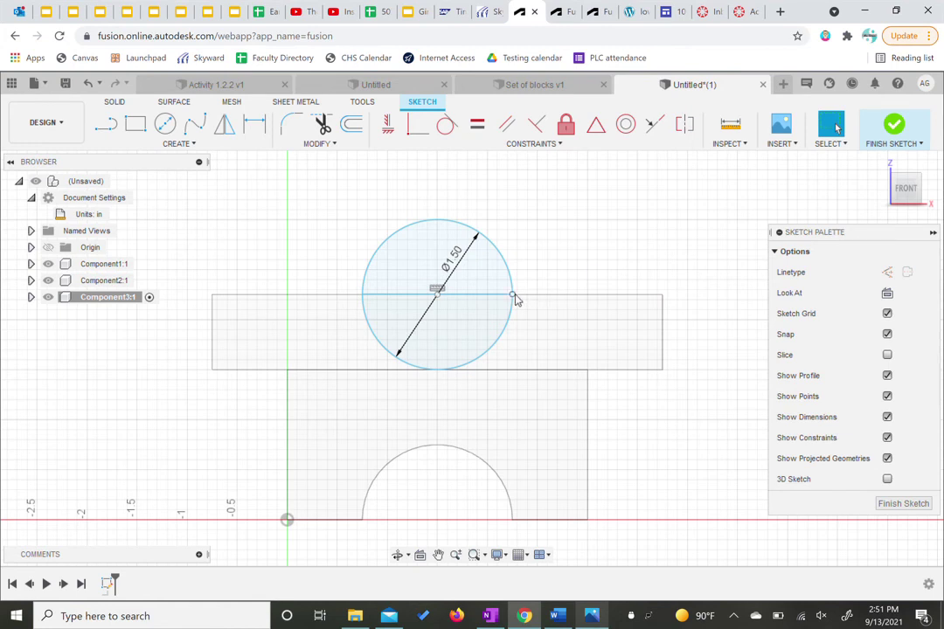
left_click(471, 296)
key("Delete")
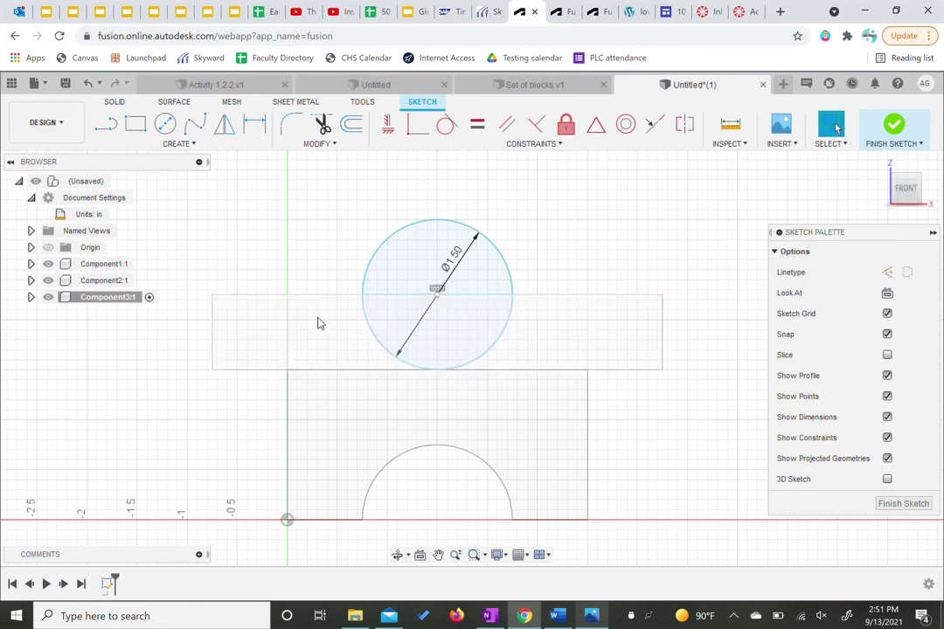
key("ctrl+z")
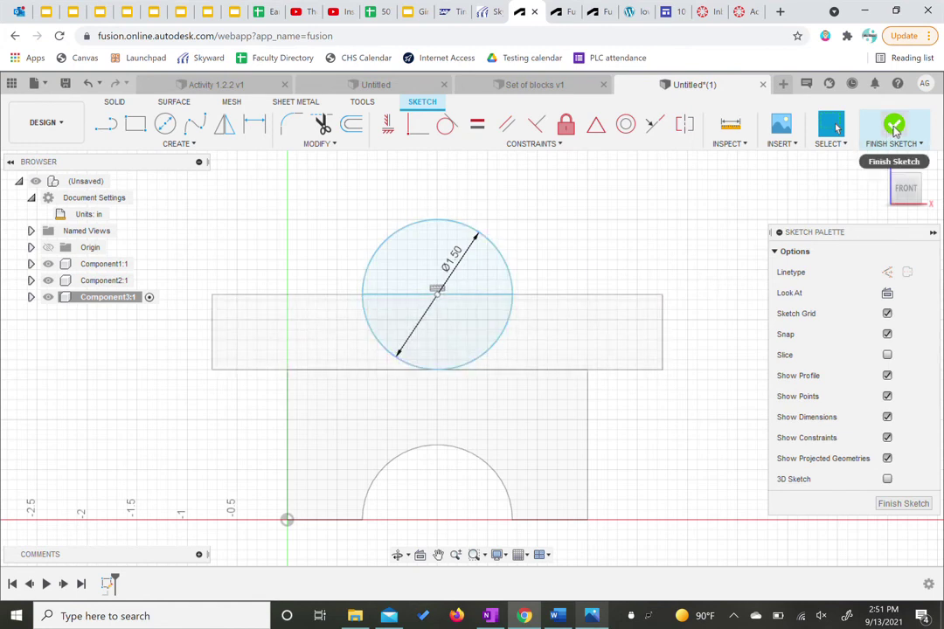
left_click(895, 128)
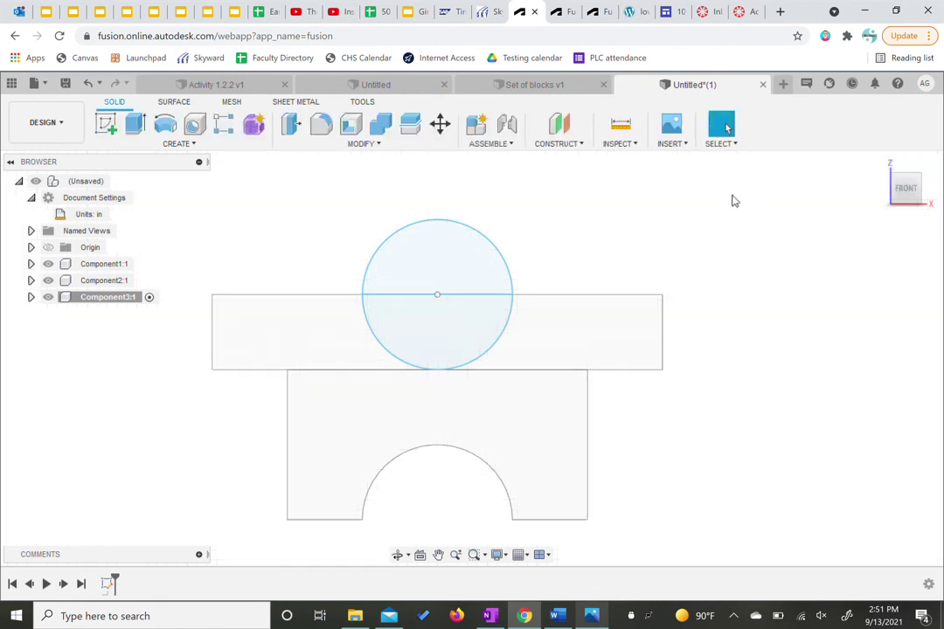
In isometric view, extrude the circle's upper-half profile 1.5 in into a half-cylinder.
left_click(921, 180)
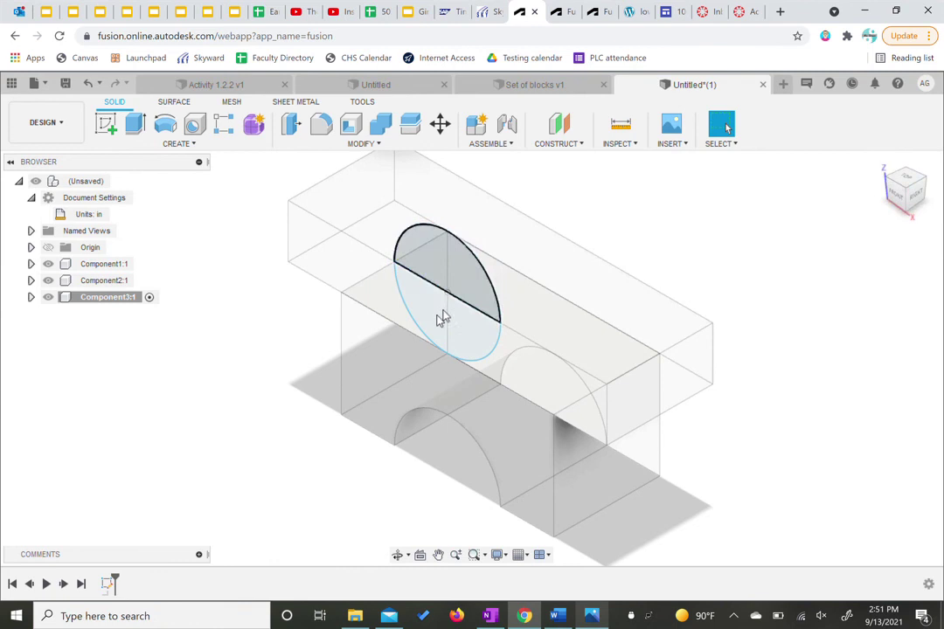
left_click(136, 123)
left_click(428, 255)
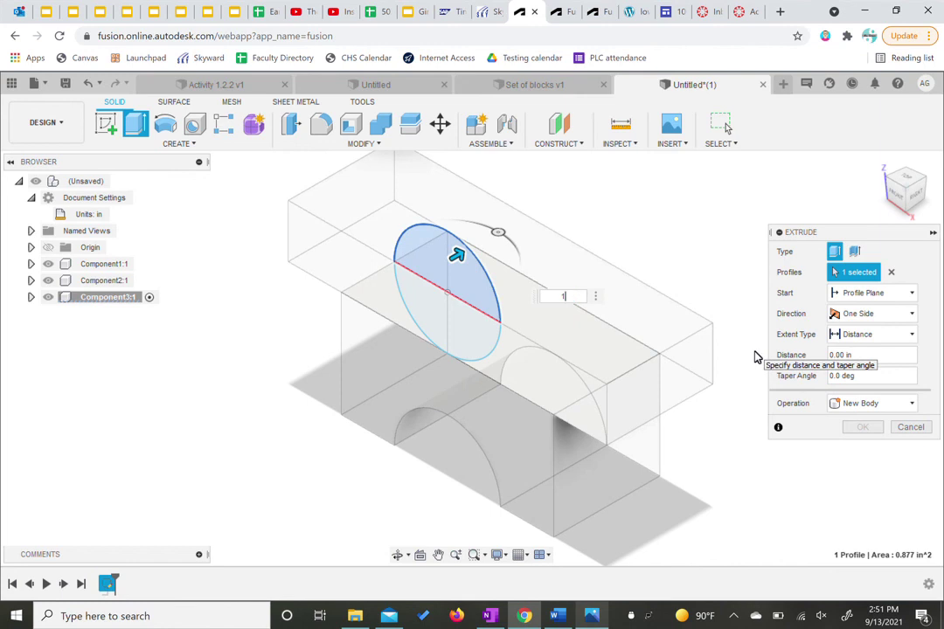
type("1.5")
key("Return")
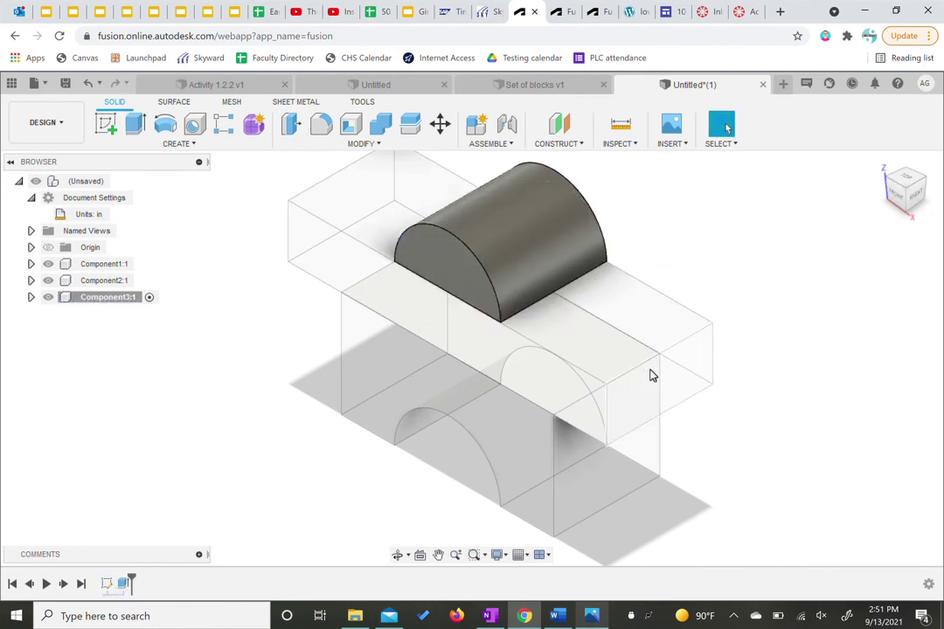
scroll(651, 375, "down", 3)
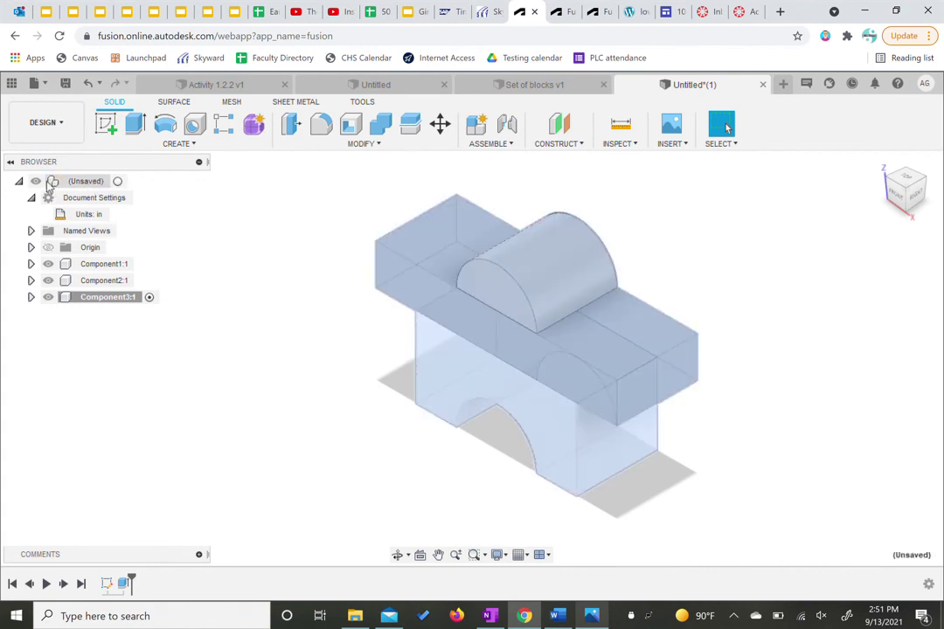
Activate the root (Unsaved) design in the Browser.
left_click(118, 182)
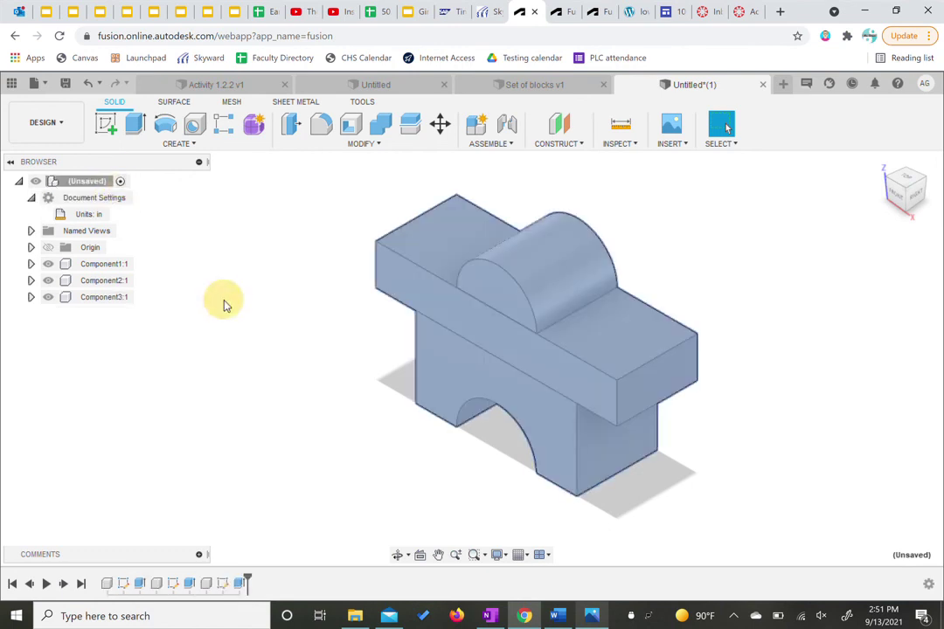